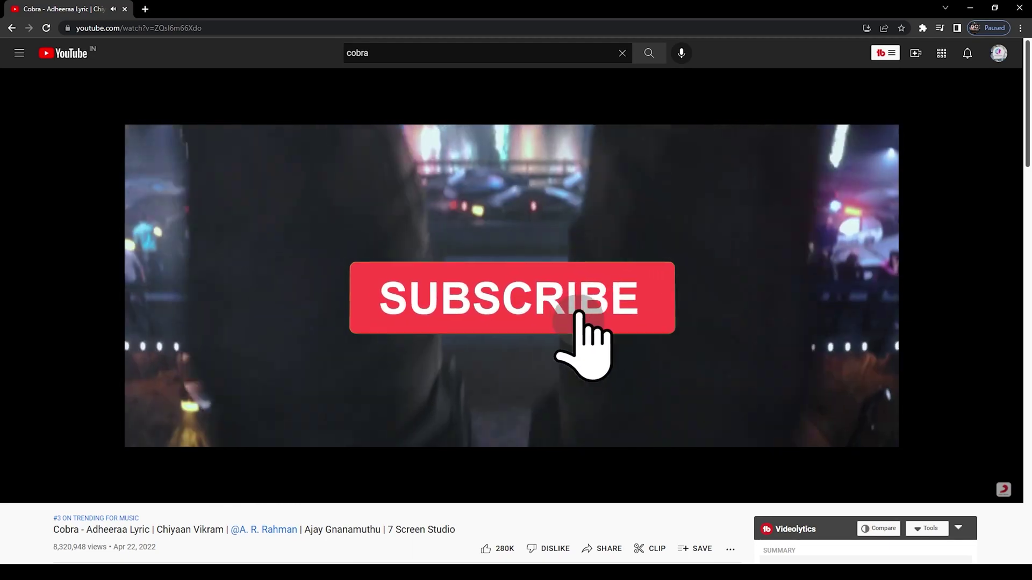
- Play the reference video of the night-time city skyline with lit billboards
mouse_move(227, 335)
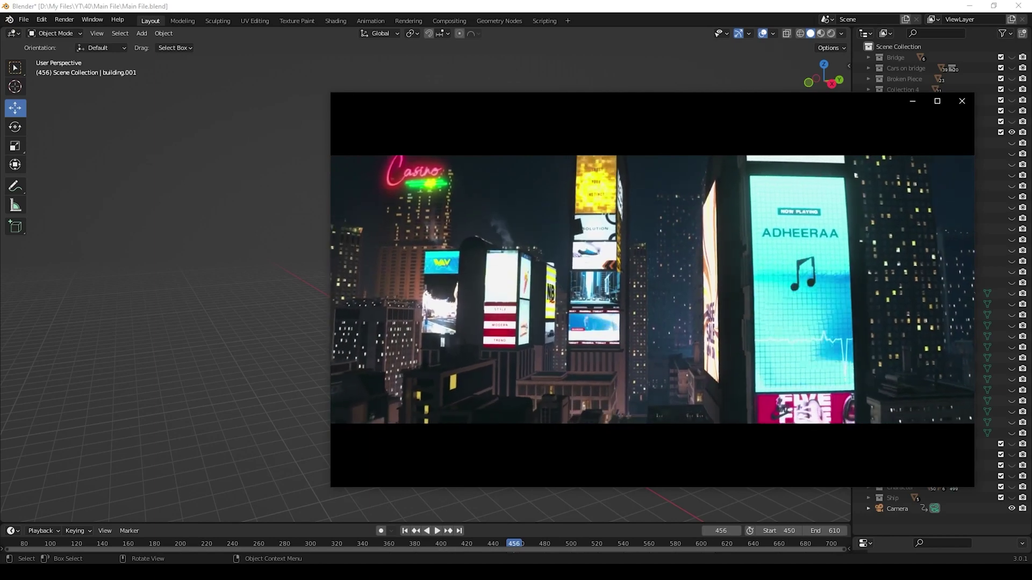
key("space")
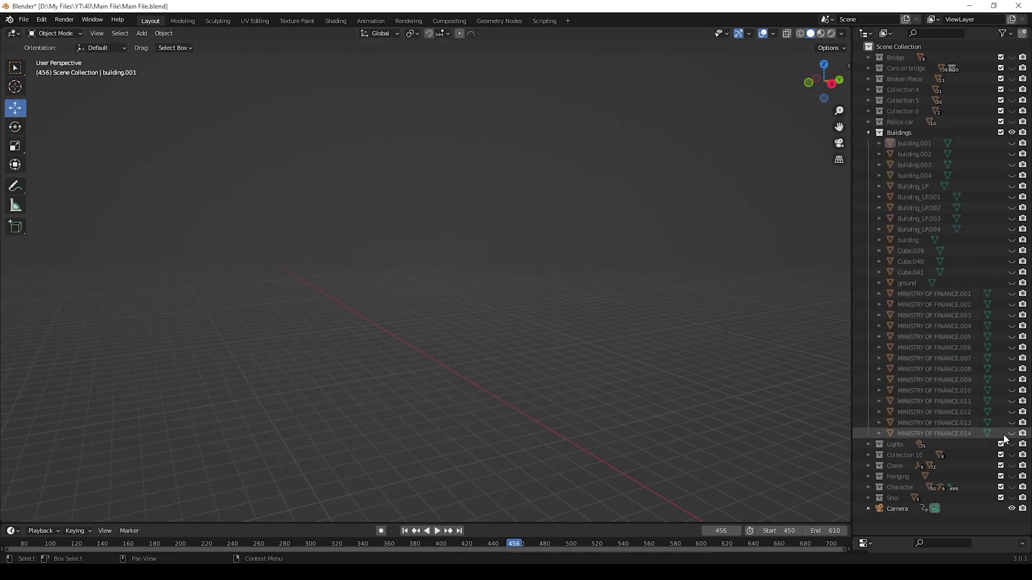
- Make Collection 10 and every object in the Buildings collection visible in the viewport
left_click(1012, 456)
middle_click_drag(391, 438, 430, 421)
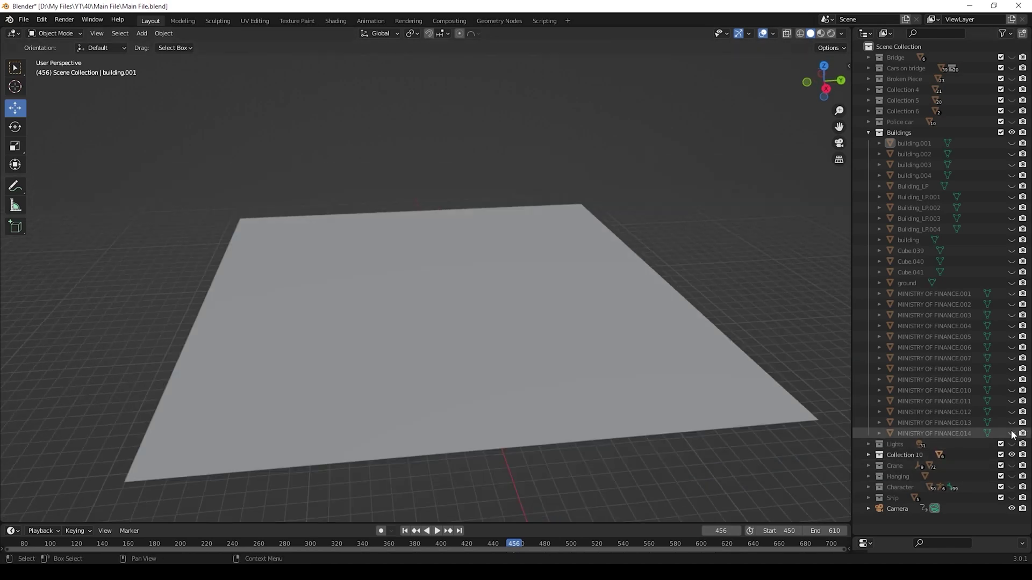
left_click(1011, 433)
left_click(1011, 423)
left_click_drag(1016, 413, 1017, 150)
mouse_move(379, 321)
middle_mouse_down()
mouse_move(491, 324)
mouse_move(486, 299)
middle_mouse_up()
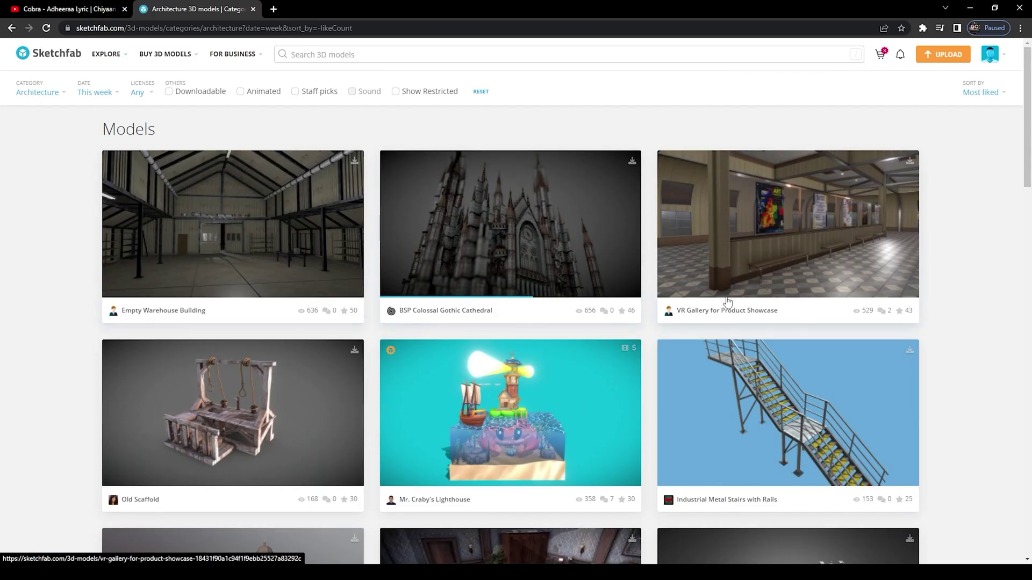
- Switch to Sketchfab, browse the architecture models and open "Multi-storey building in Moscow"
scroll(686, 295, "down", 5)
scroll(123, 273, "down", 1)
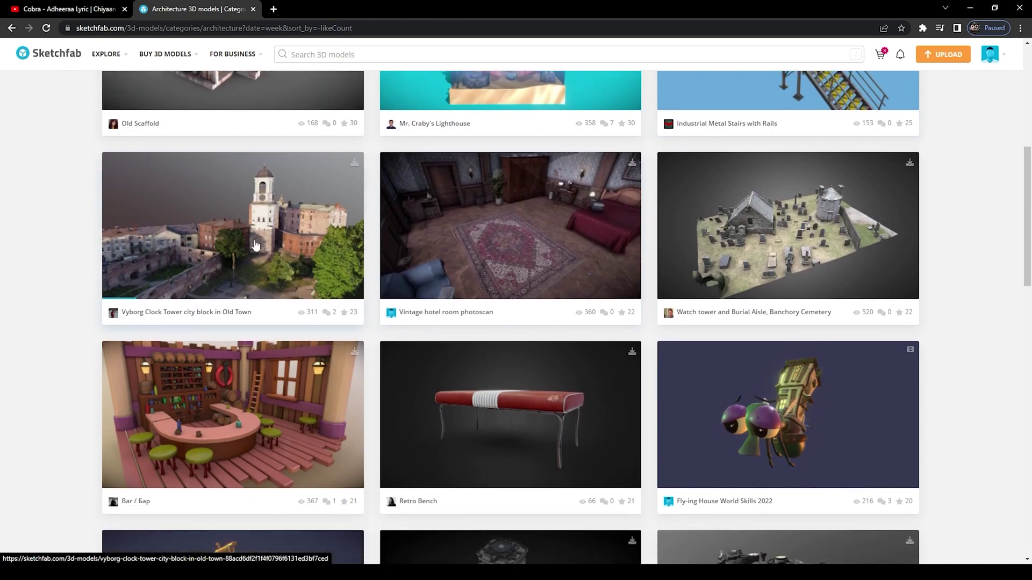
scroll(473, 319, "down", 6)
scroll(473, 319, "down", 2)
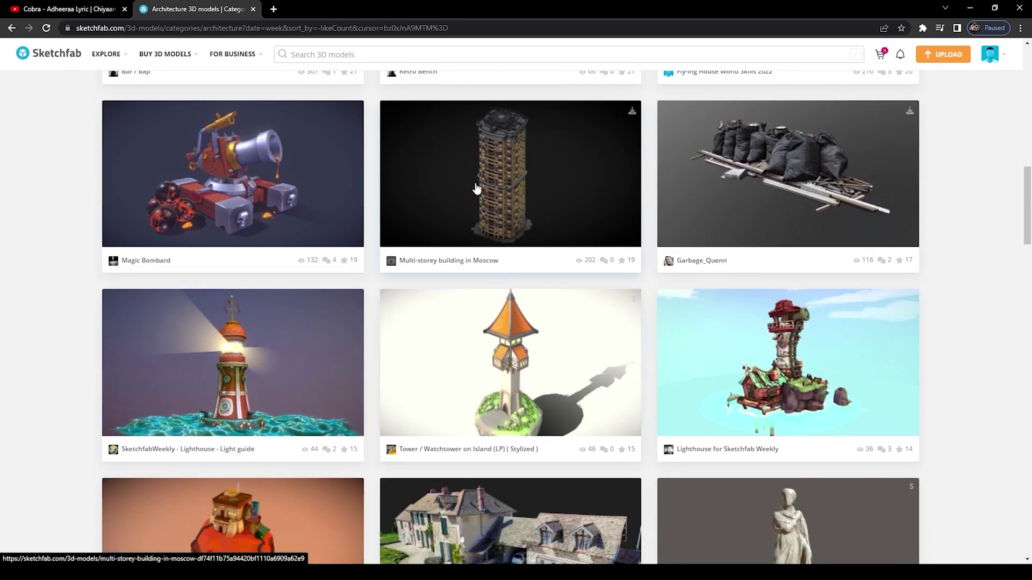
left_click(494, 188)
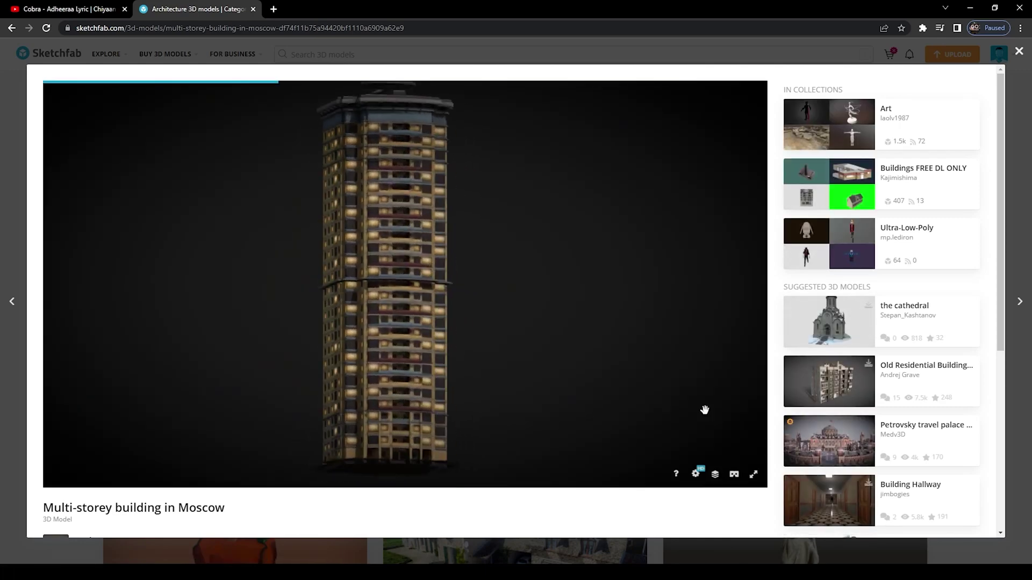
- Open the suggested model "Old Residential Building [4k]" and look through its page
scroll(806, 382, "down", 5)
scroll(806, 376, "up", 2)
left_click(817, 226)
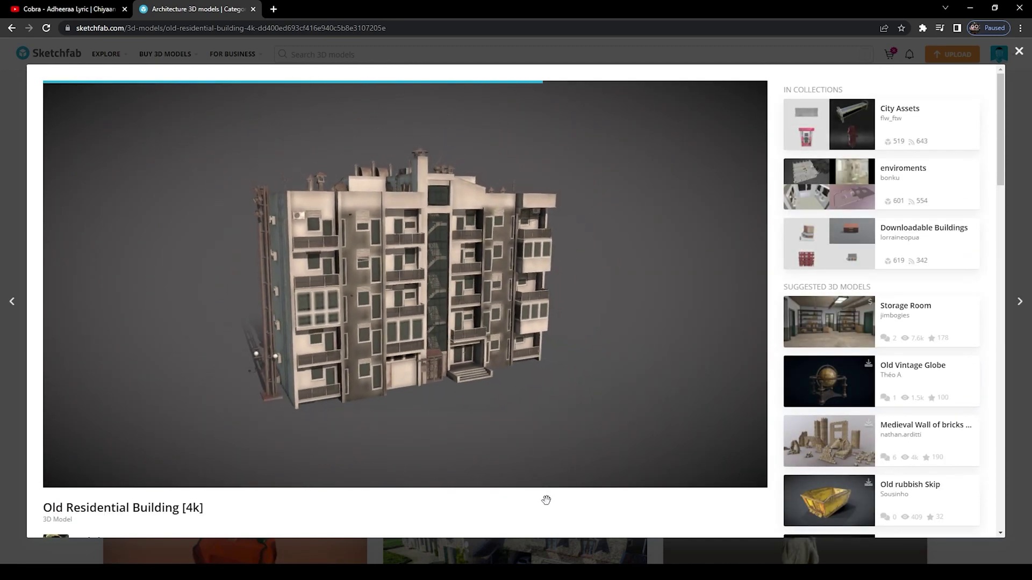
scroll(403, 488, "down", 1)
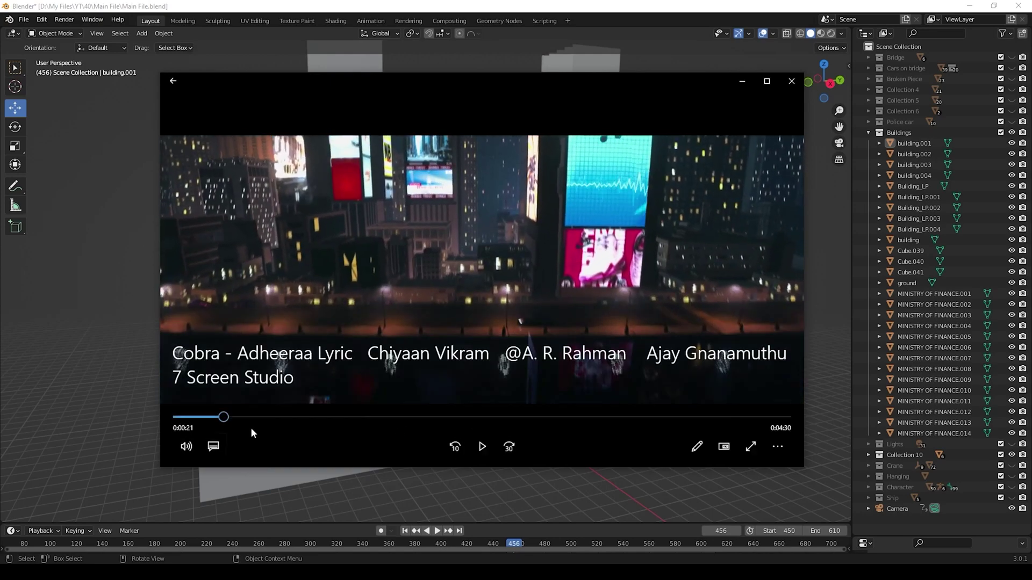
- Switch to the reference video, rewind it slightly and resume playback of the city shot
left_click_drag(215, 420, 211, 420)
left_click(483, 447)
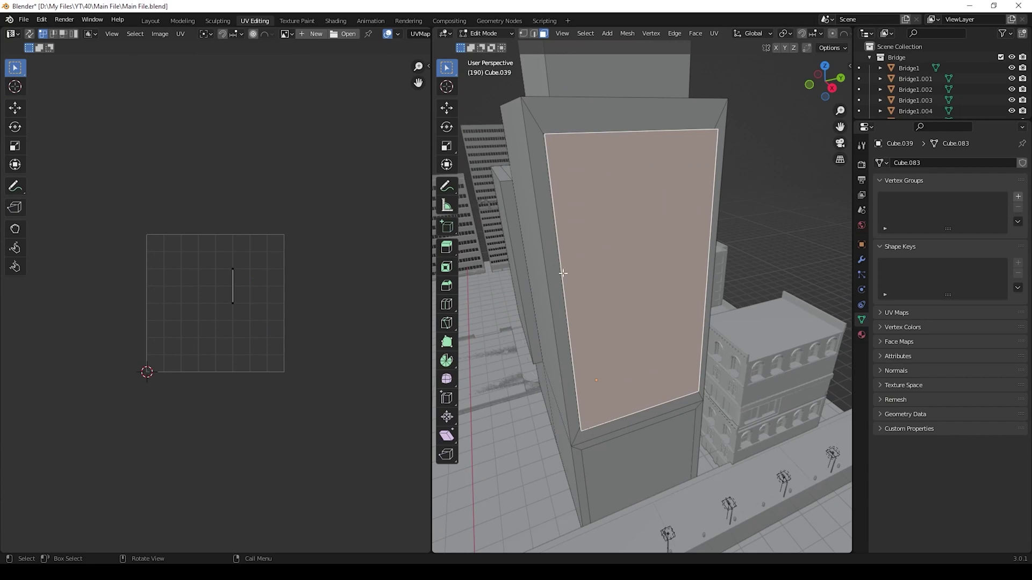
- Select every face of the tower Cube.039 except the large billboard face and unwrap them with Smart UV Project
mouse_move(566, 250)
middle_mouse_down()
mouse_move(580, 240)
mouse_move(583, 248)
middle_mouse_up()
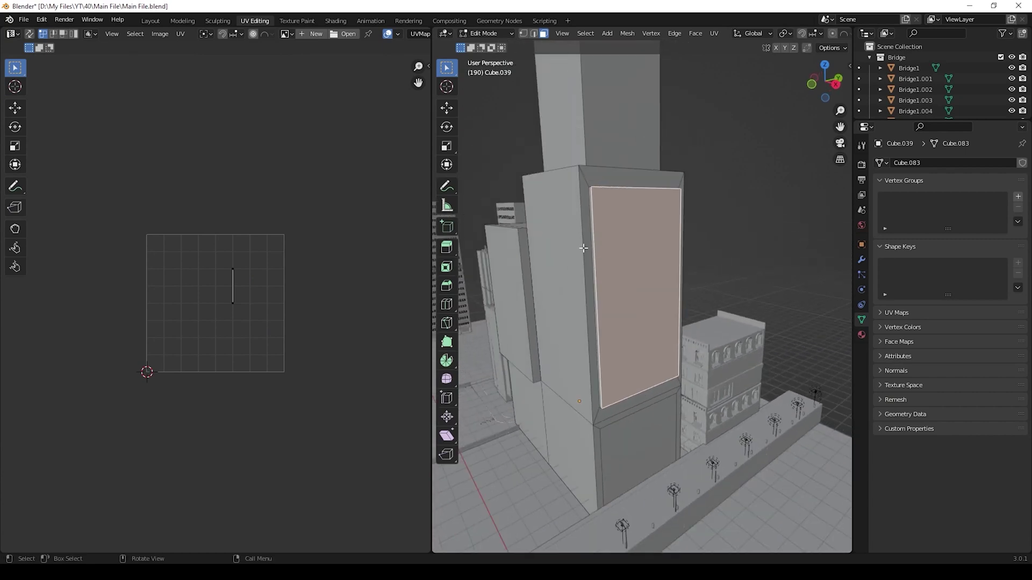
key("ctrl+i")
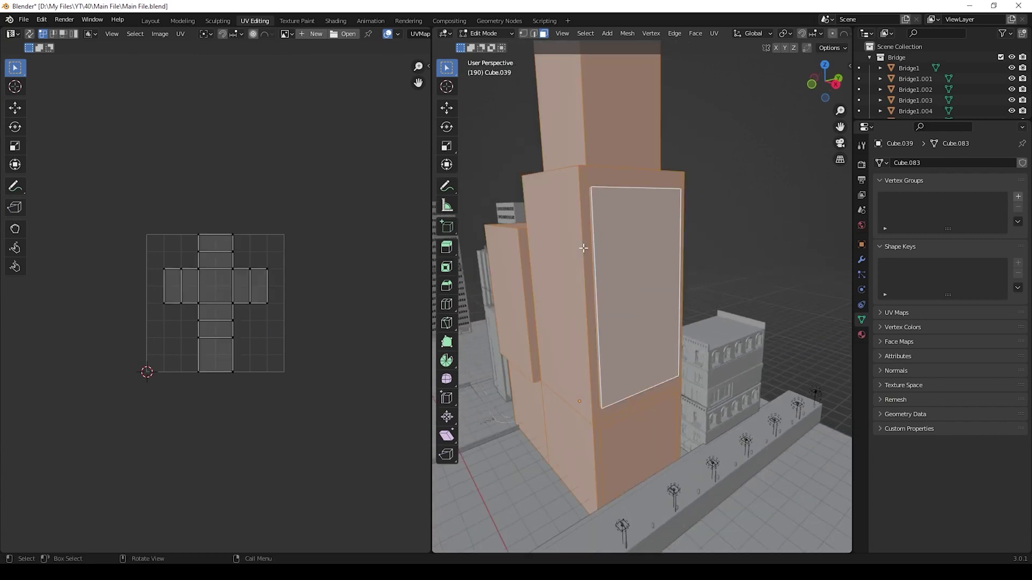
key("u")
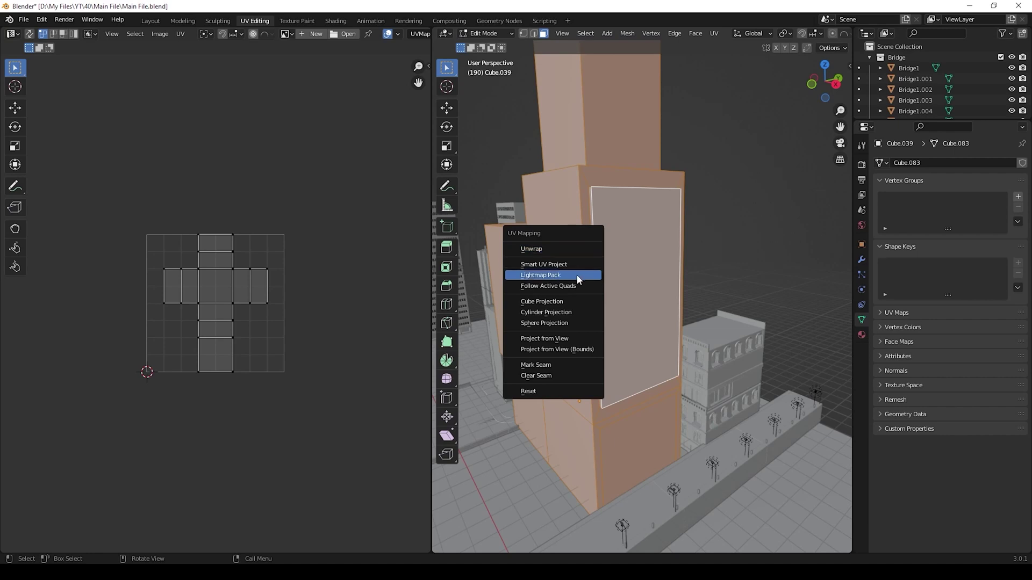
left_click(576, 262)
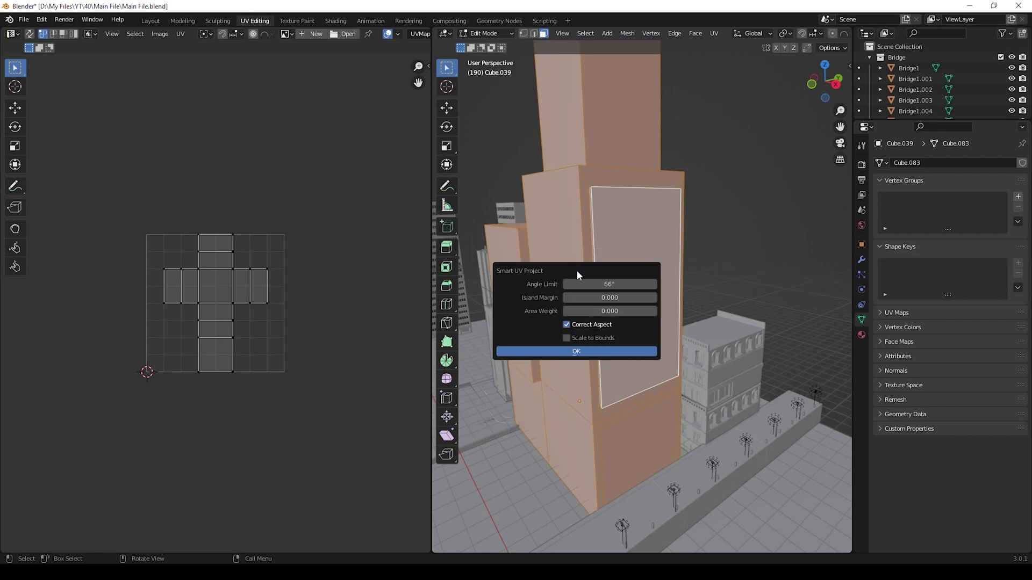
left_click(597, 352)
- Invert the selection back to the large billboard face and unwrap it on its own
key("ctrl+i")
middle_click_drag(635, 288, 605, 260)
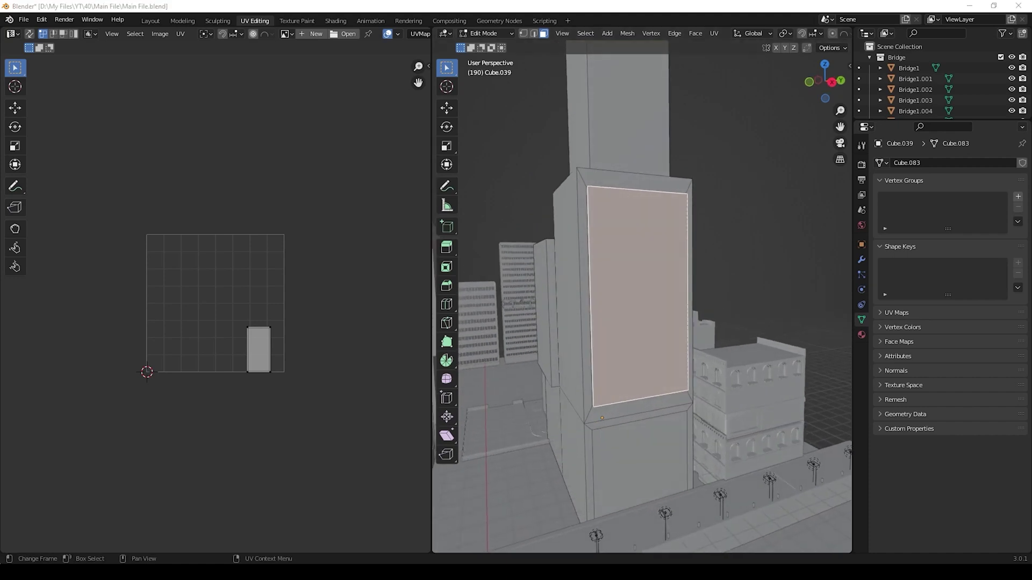
key("u")
left_click(592, 293)
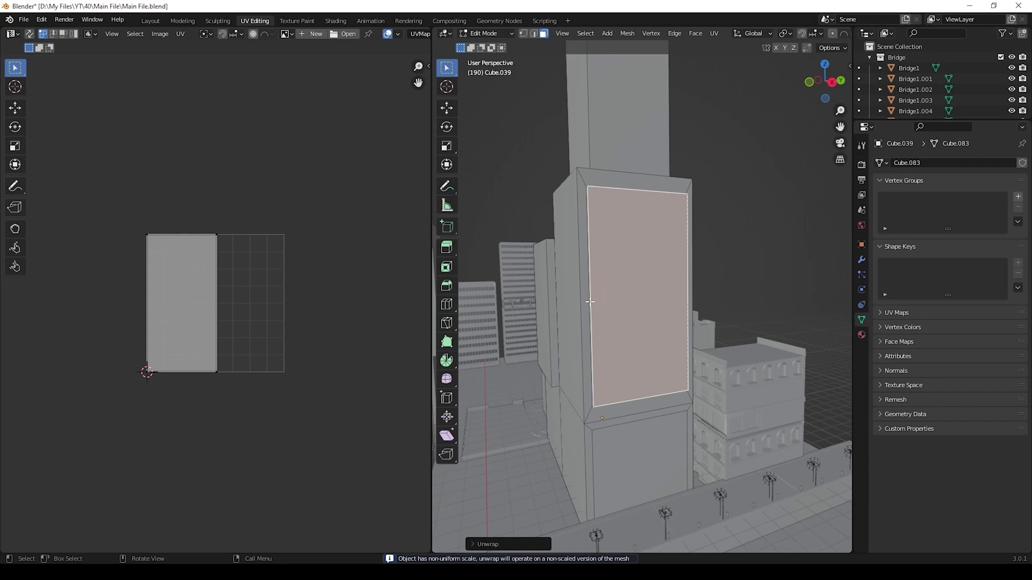
- Enable UV sync selection, invert the selection and move the remaining UV islands up, clear of the billboard face's island
left_click(30, 35)
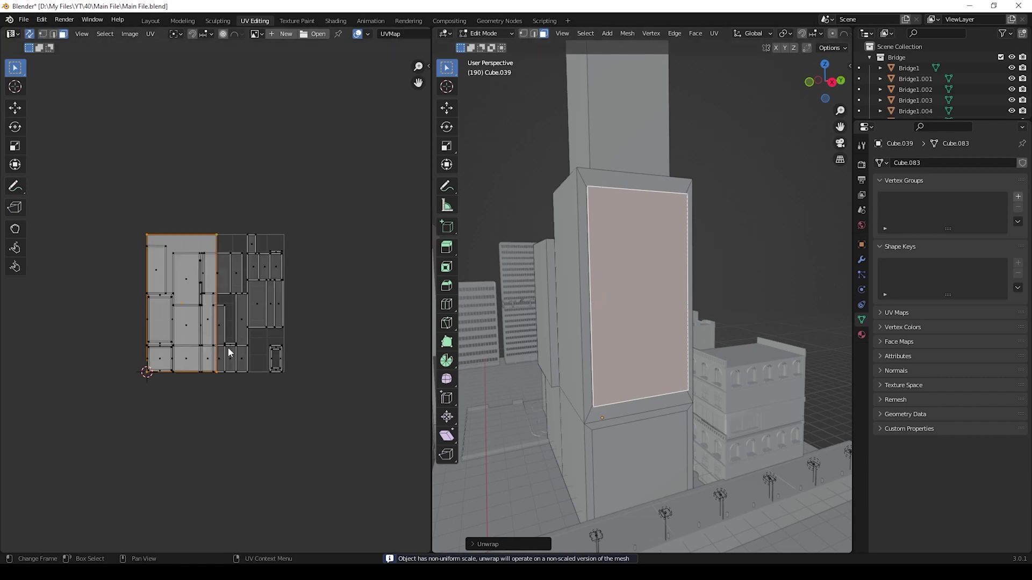
left_click(105, 34)
left_click(110, 53)
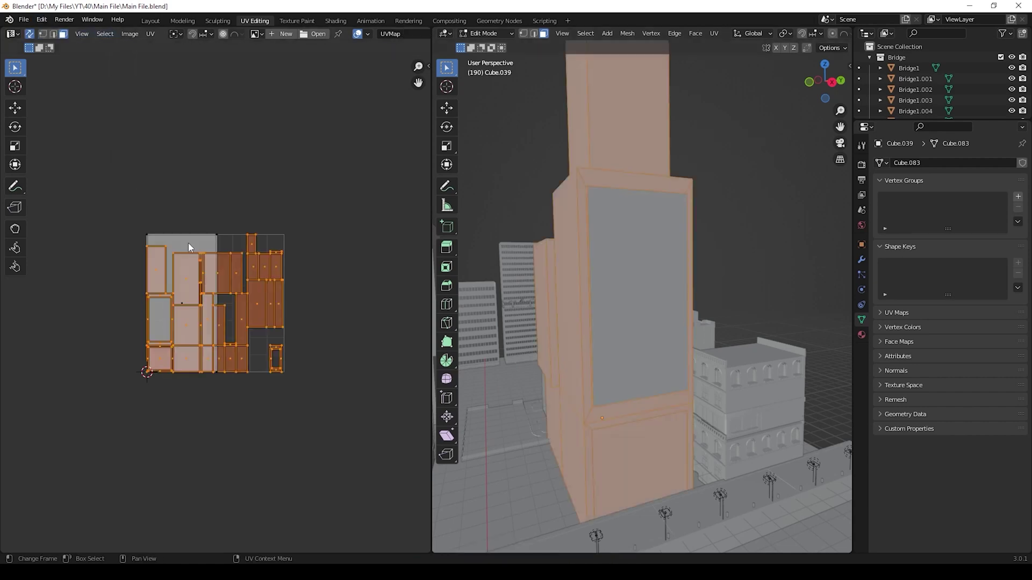
left_click(14, 109)
scroll(237, 262, "down", 2)
left_click_drag(214, 255, 215, 144)
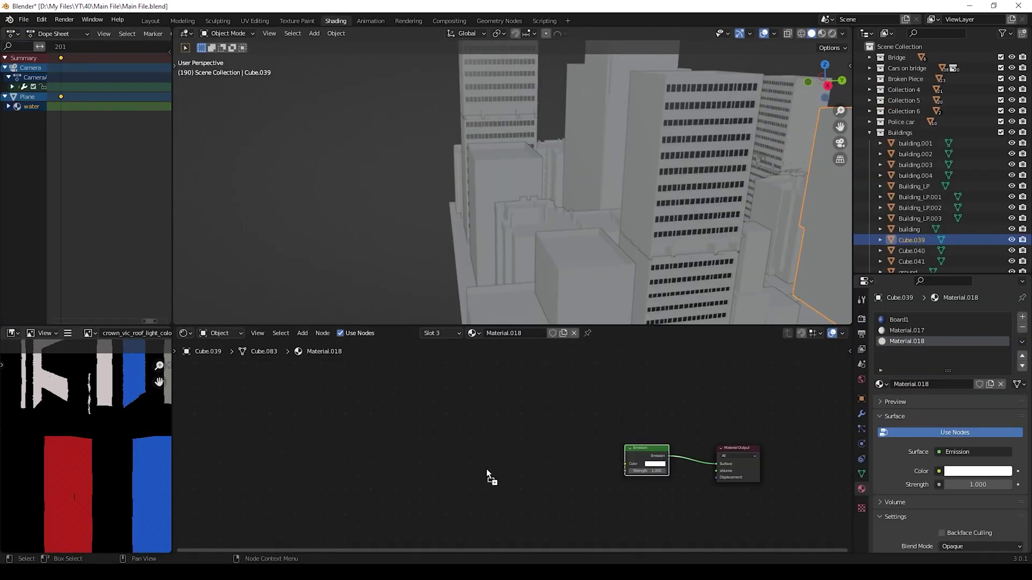
- Feed the 1.mp4 movie texture into the Emission color of Material.018 and view the tower in Material Preview shading
left_click_drag(486, 551, 563, 435)
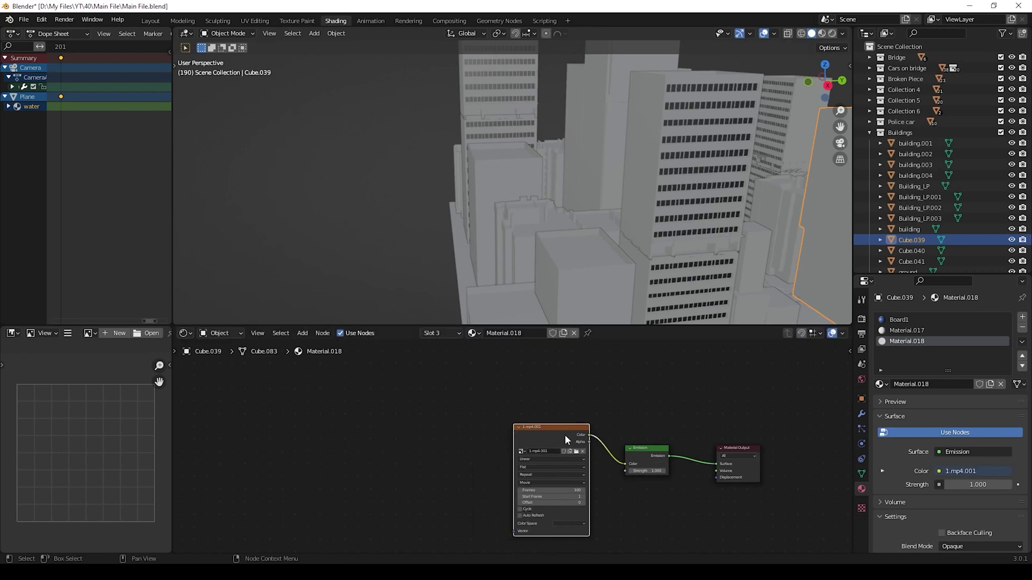
scroll(692, 222, "down", 5)
key("KP_0")
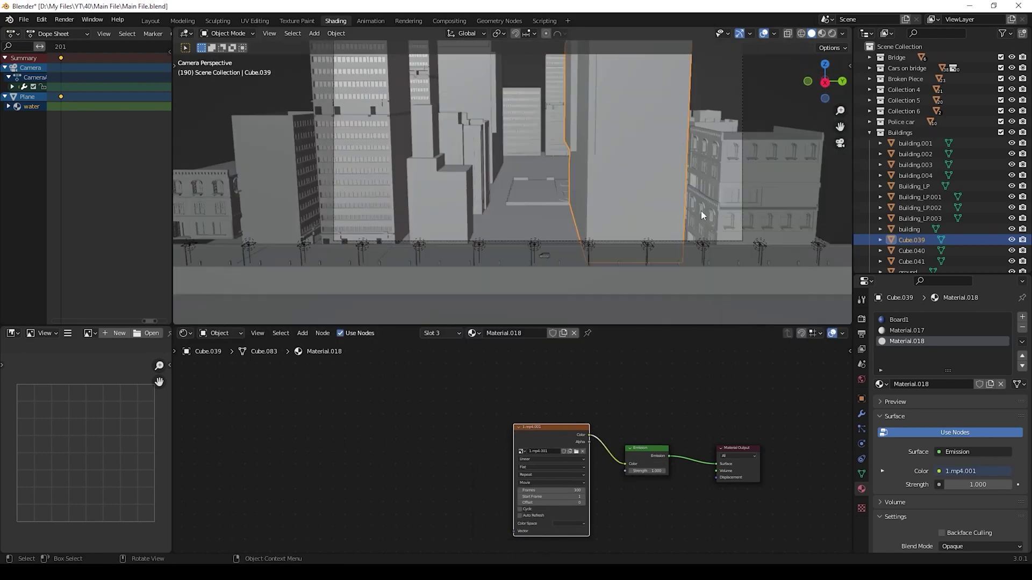
left_click(822, 35)
middle_click_drag(627, 137, 634, 181)
scroll(638, 132, "down", 3)
- Add Texture Coordinate and Mapping nodes to the movie texture and set the Mapping node's X scale to 1.9
left_click(540, 427)
key("ctrl+t")
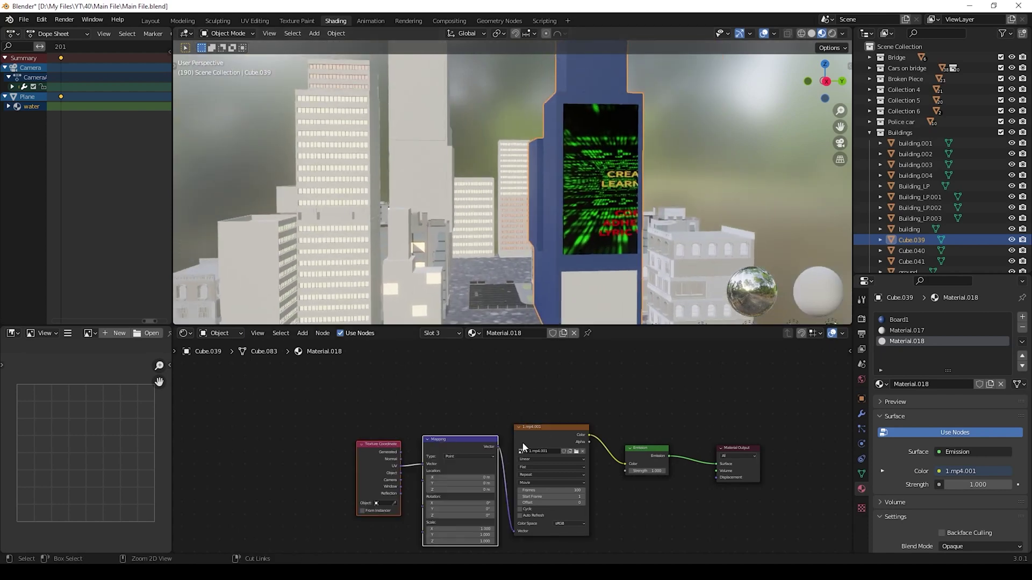
left_click_drag(457, 477, 473, 477)
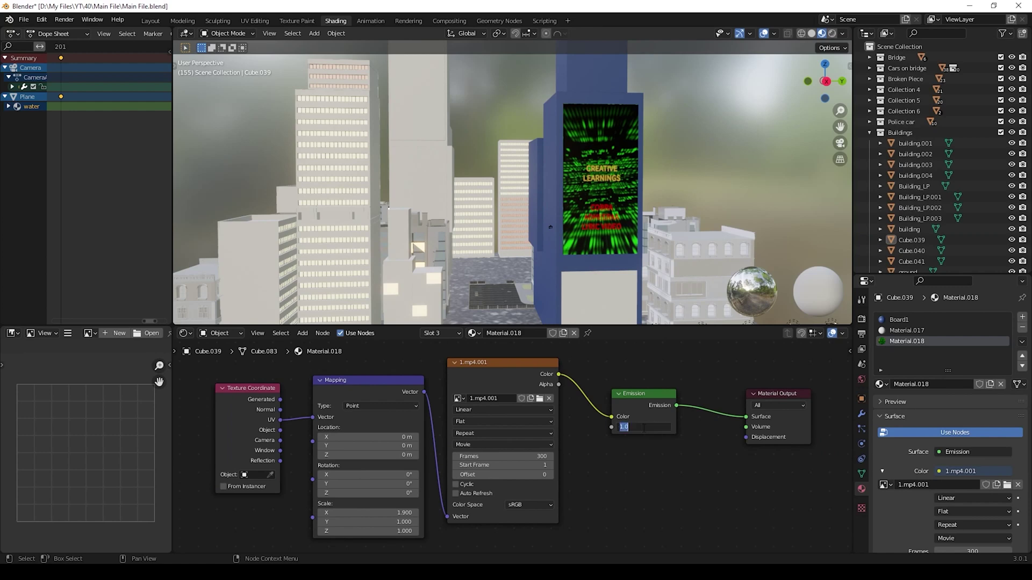
type("2")
key("Return")
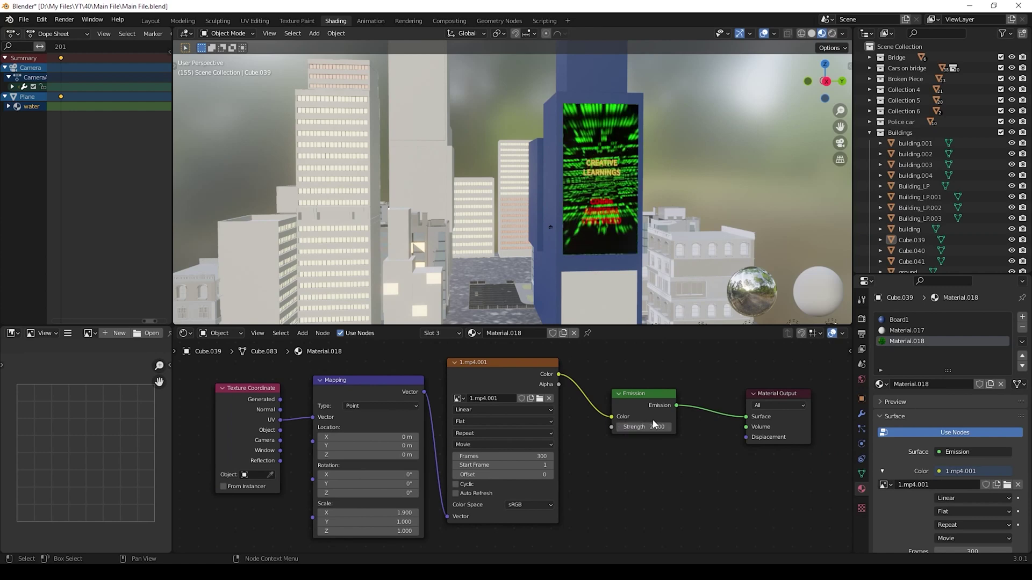
- Set the billboard material's emission strength to 3 and preview the playing screen in Rendered shading
left_click_drag(651, 427, 645, 469)
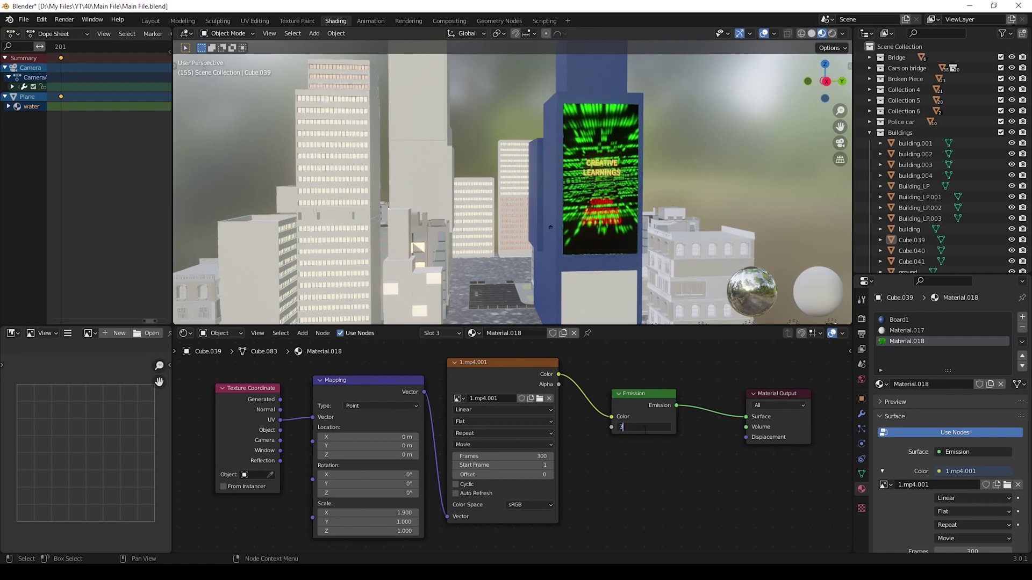
left_click(832, 33)
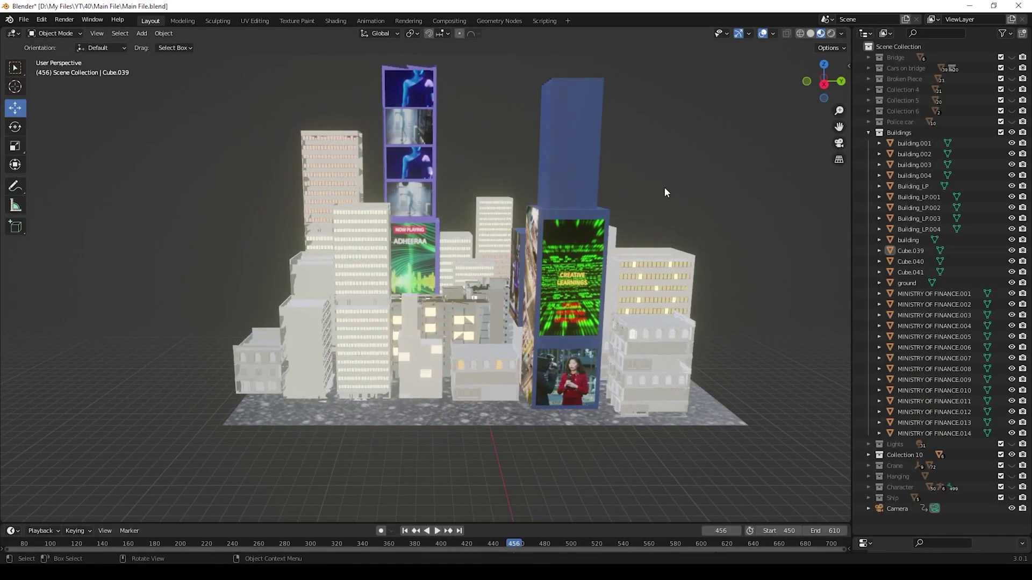
scroll(664, 187, "up", 5)
- Inspect the textured buildings and billboards from several angles, switching the viewport to Rendered shading
middle_click_drag(659, 193, 654, 193)
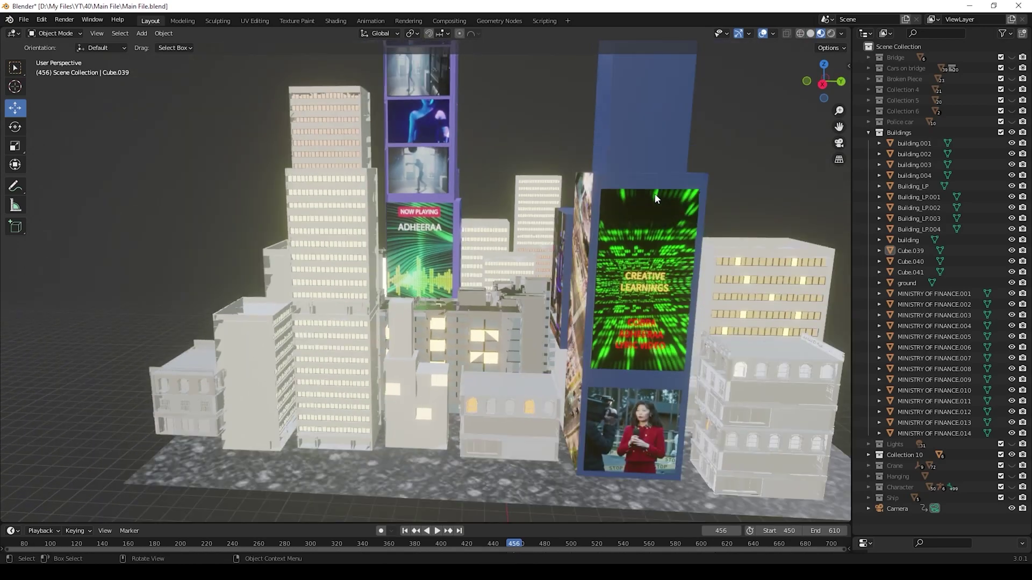
scroll(654, 194, "down", 4)
left_click(831, 33)
mouse_move(693, 159)
middle_mouse_down()
mouse_move(676, 163)
mouse_move(727, 179)
mouse_move(714, 171)
middle_mouse_up()
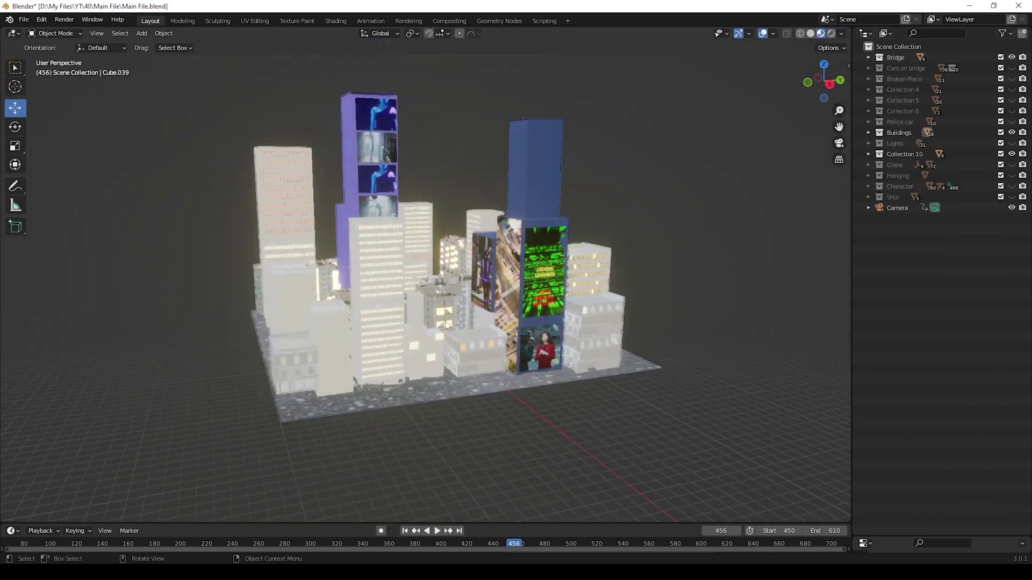
- Show the Bridge, Broken Piece, Collection 4, Collection 5, Collection 6 and Cars on bridge collections, with the view framed on the bridge
mouse_move(473, 322)
middle_mouse_down()
mouse_move(456, 330)
mouse_move(632, 461)
middle_mouse_up()
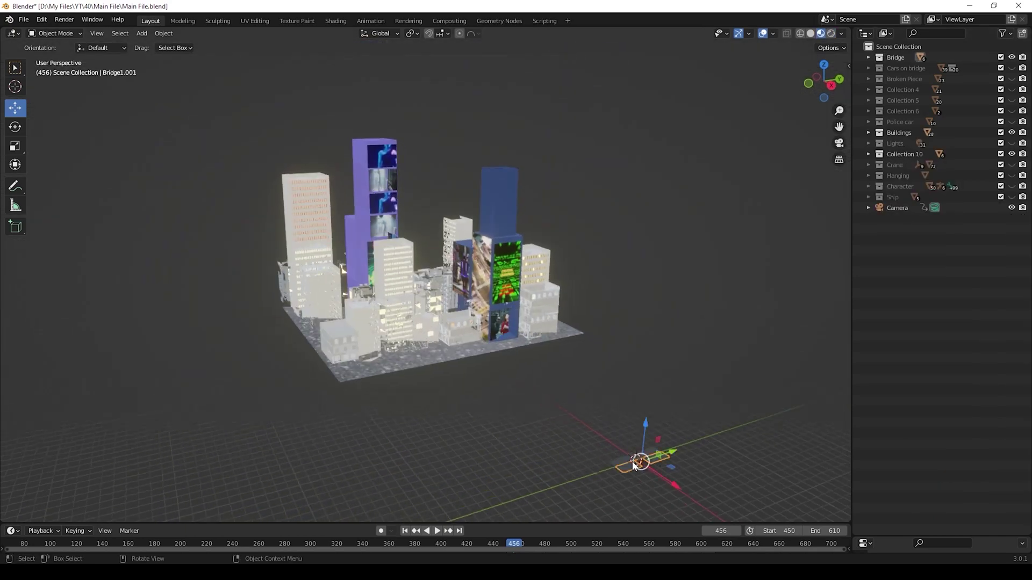
key("KP_Decimal")
middle_click_drag(665, 334, 682, 220)
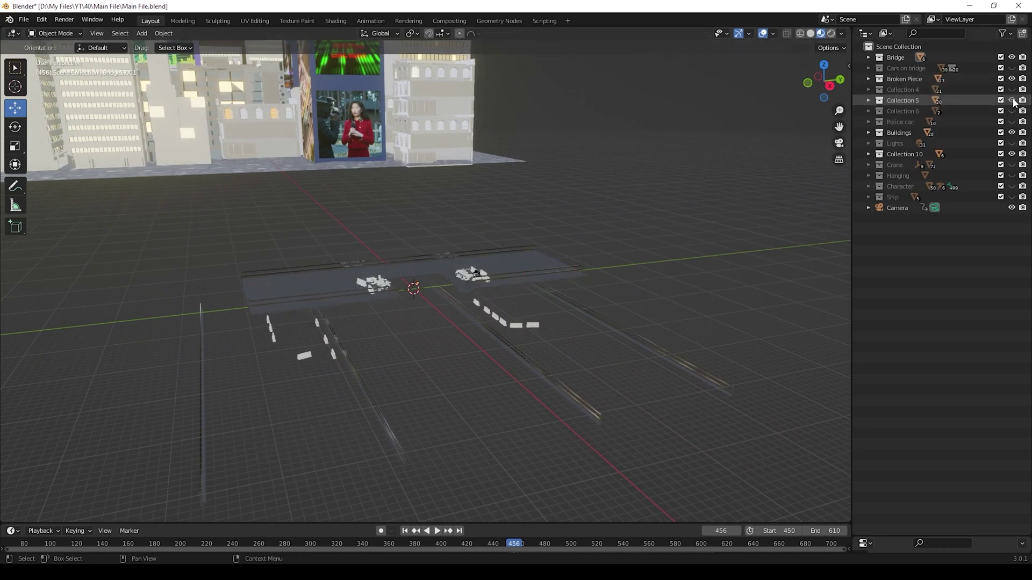
left_click(1012, 111)
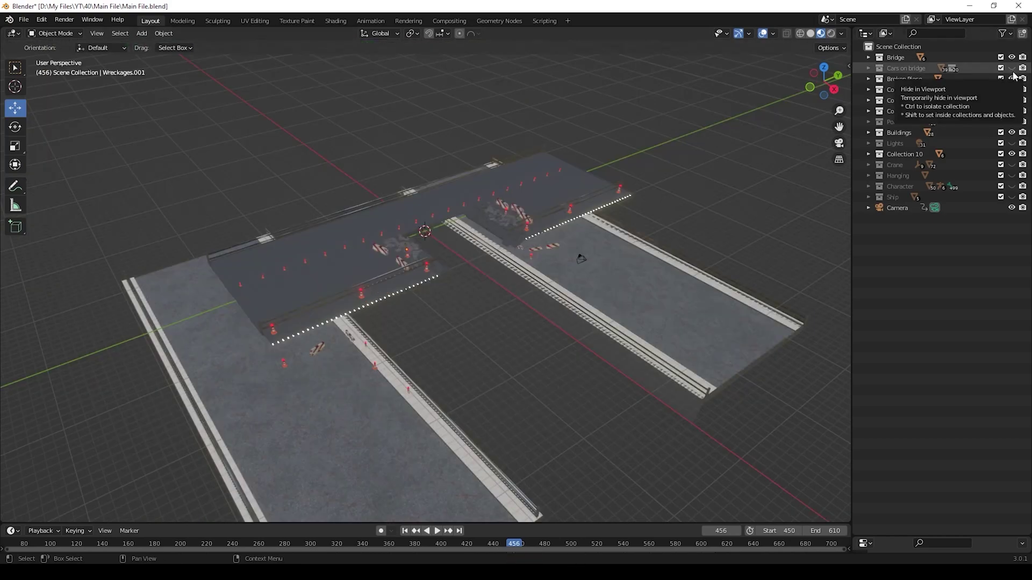
left_click(1012, 71)
middle_click_drag(468, 161, 418, 173)
scroll(449, 171, "up", 4)
scroll(418, 173, "down", 2)
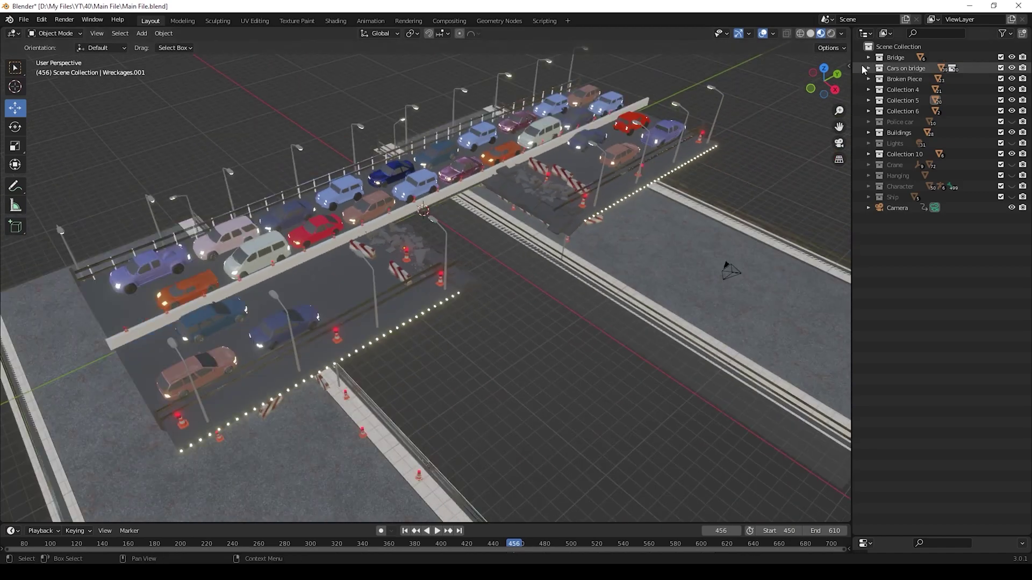
- Examine the bridge, cars and street lights in Rendered shading, returning to Material Preview for a closer look
left_click(831, 33)
middle_click_drag(542, 151, 653, 211, "shift")
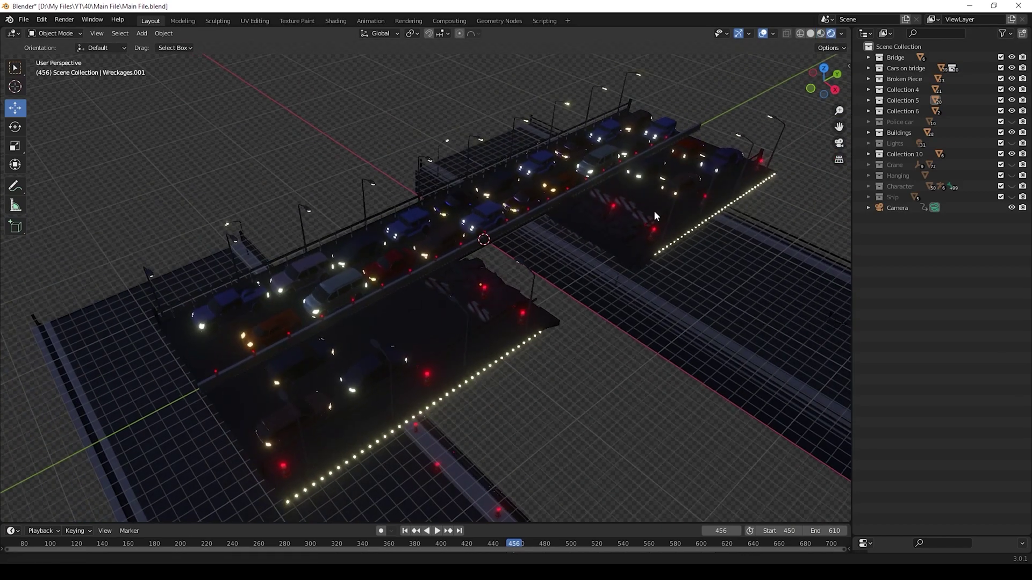
left_click(820, 34)
scroll(468, 145, "up", 2)
mouse_move(520, 146)
middle_mouse_down()
mouse_move(468, 145)
mouse_move(458, 166)
mouse_move(443, 156)
mouse_move(482, 155)
middle_mouse_up()
middle_click_drag(278, 223, 457, 198)
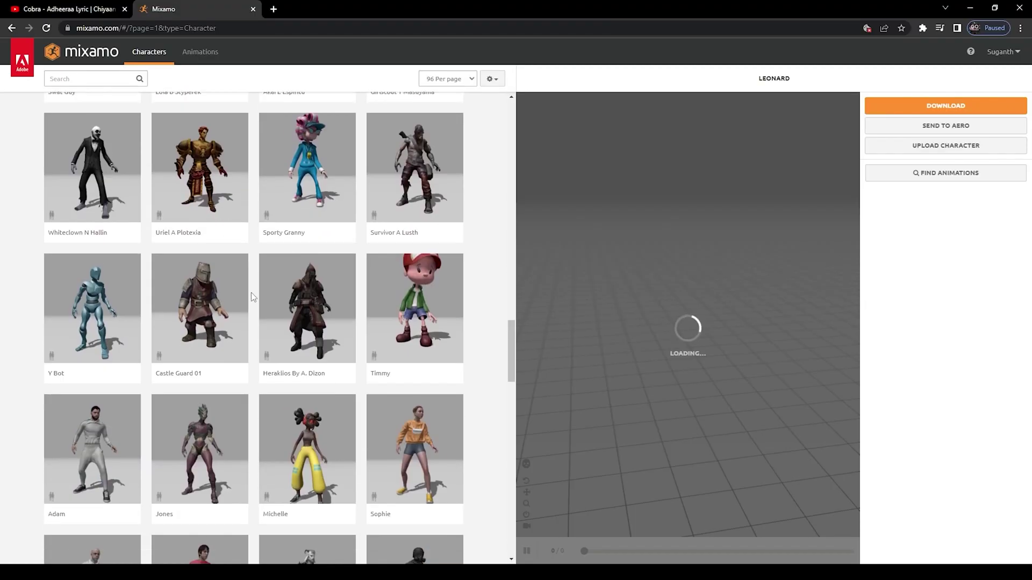
- Switch to Mixamo, look through the available characters and search the animations for "talk"
scroll(250, 292, "down", 13)
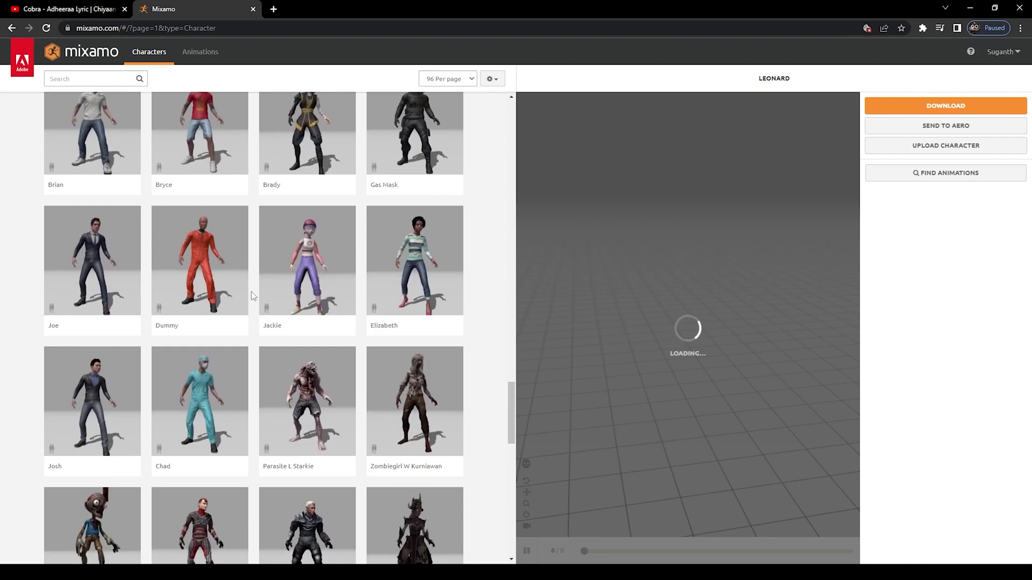
scroll(252, 293, "down", 8)
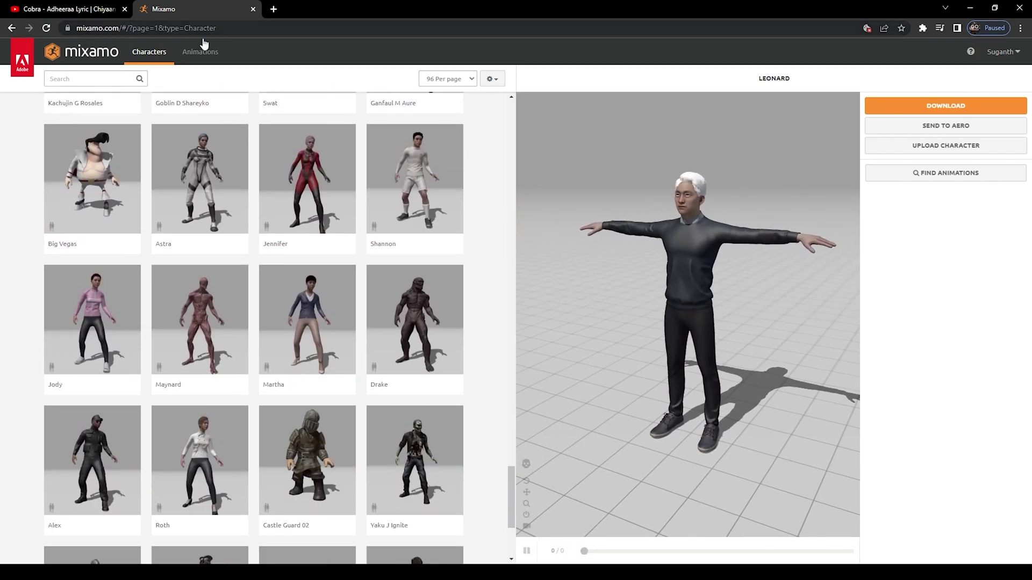
left_click(200, 51)
left_click(65, 78)
type("talk")
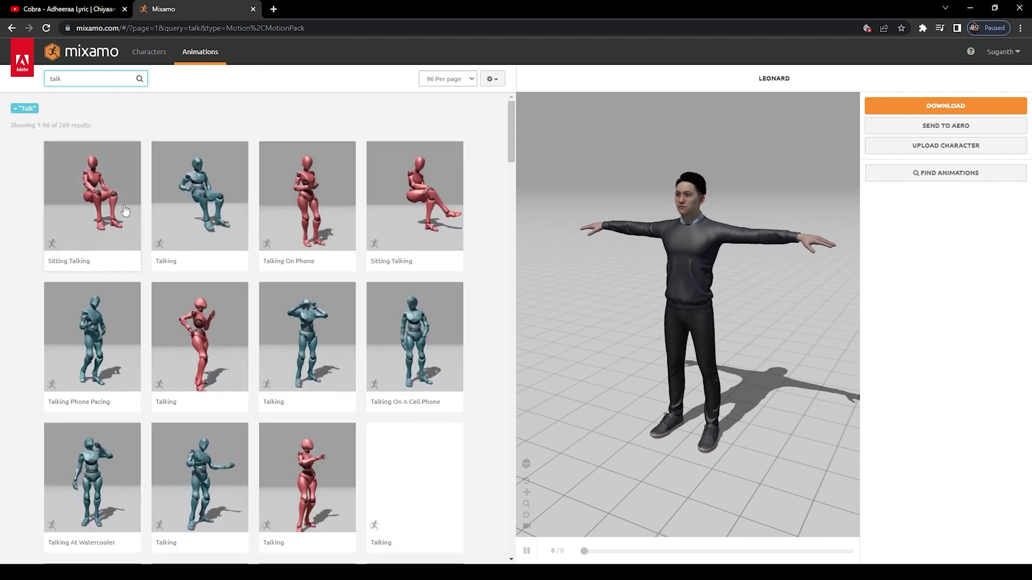
- Apply the standing Talking animation to the Leonard character and start its download
scroll(178, 279, "down", 1)
left_click(217, 344)
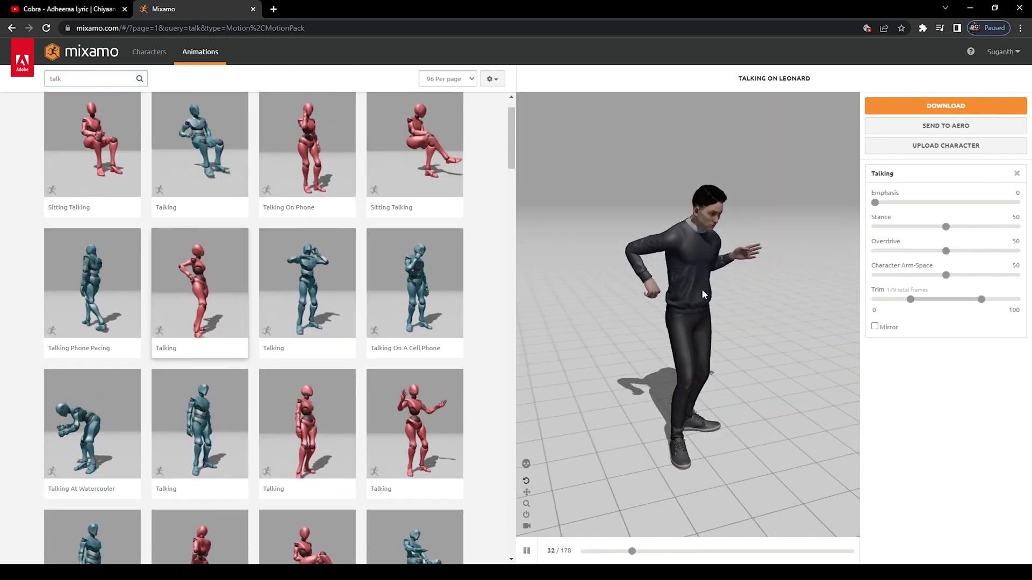
left_click(937, 106)
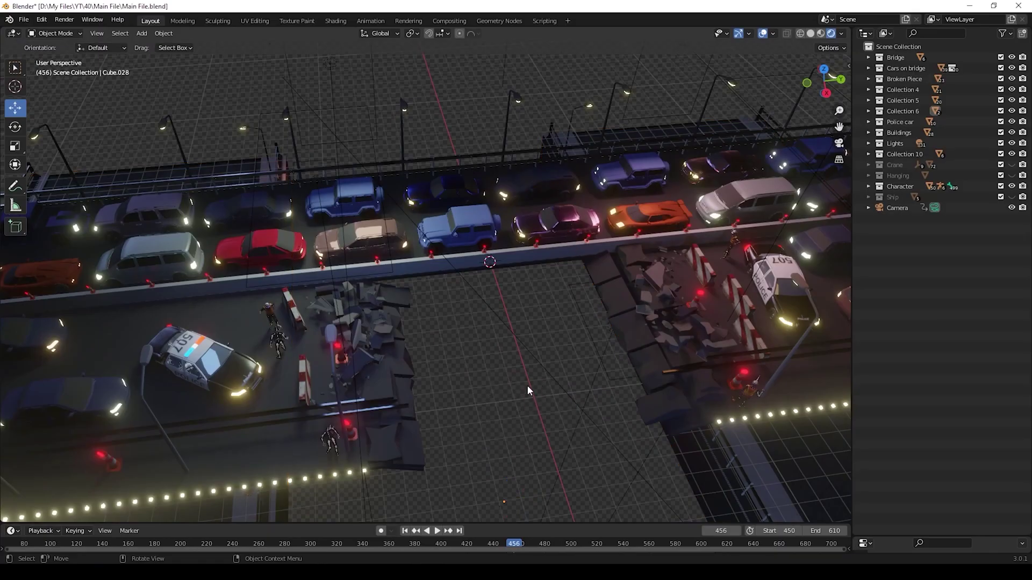
- Switch to Blender's Main File.blend and show and select the water Plane in Collection 10
left_click(868, 154)
left_click(910, 175)
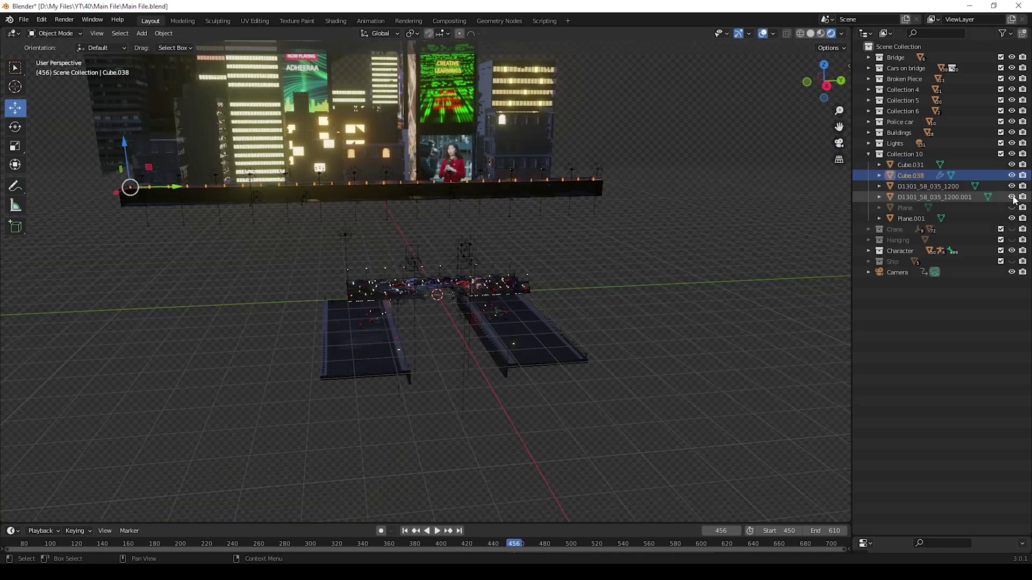
left_click(1011, 207)
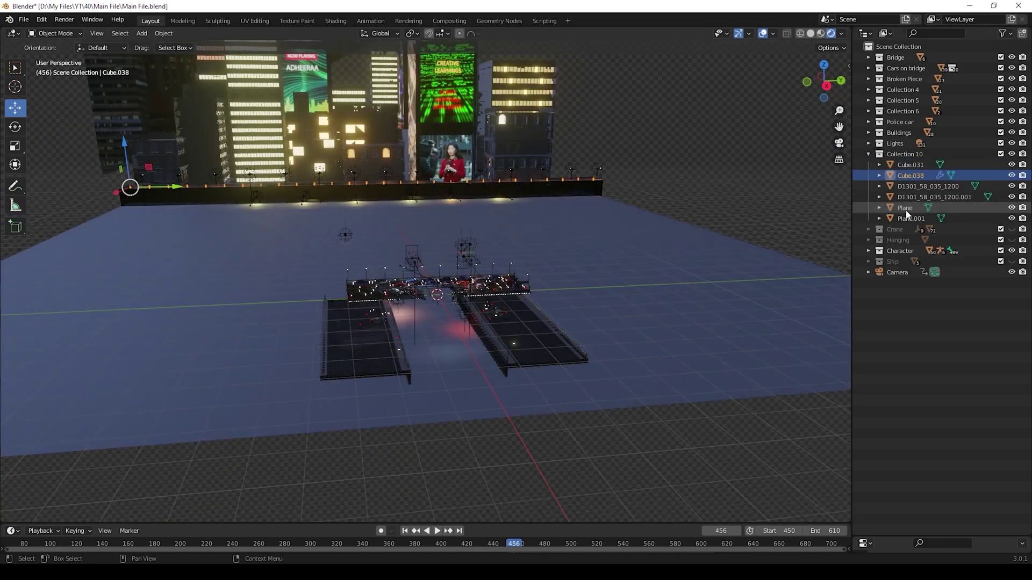
left_click(904, 207)
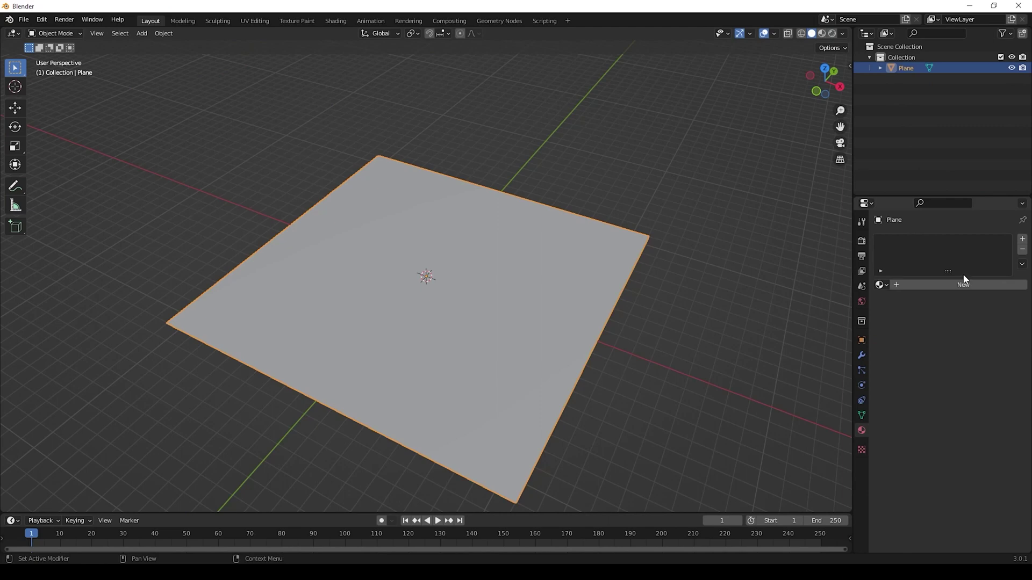
- Create a new material on the plane in the new scene and name it Water
left_click(963, 284)
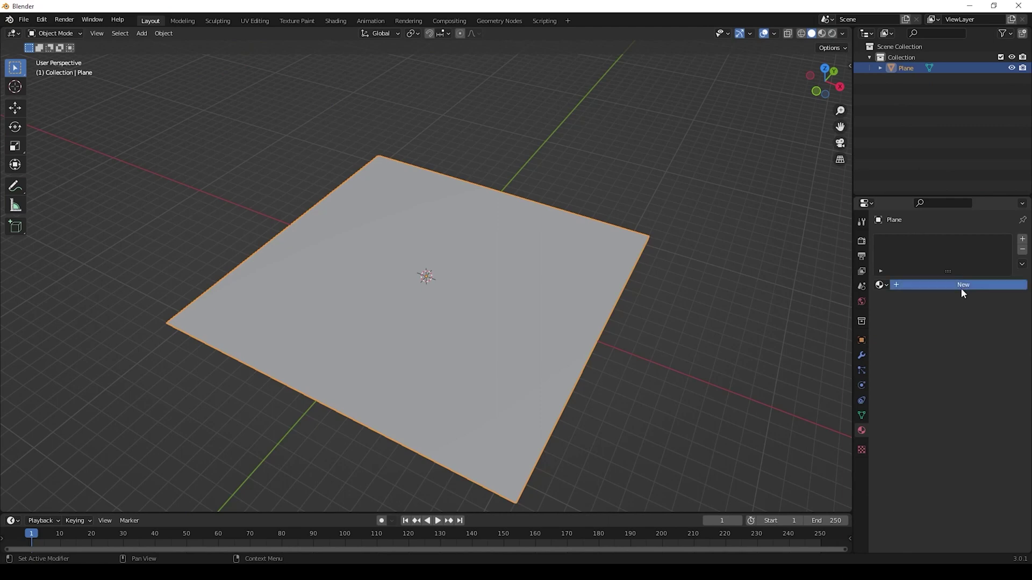
double_click(920, 285)
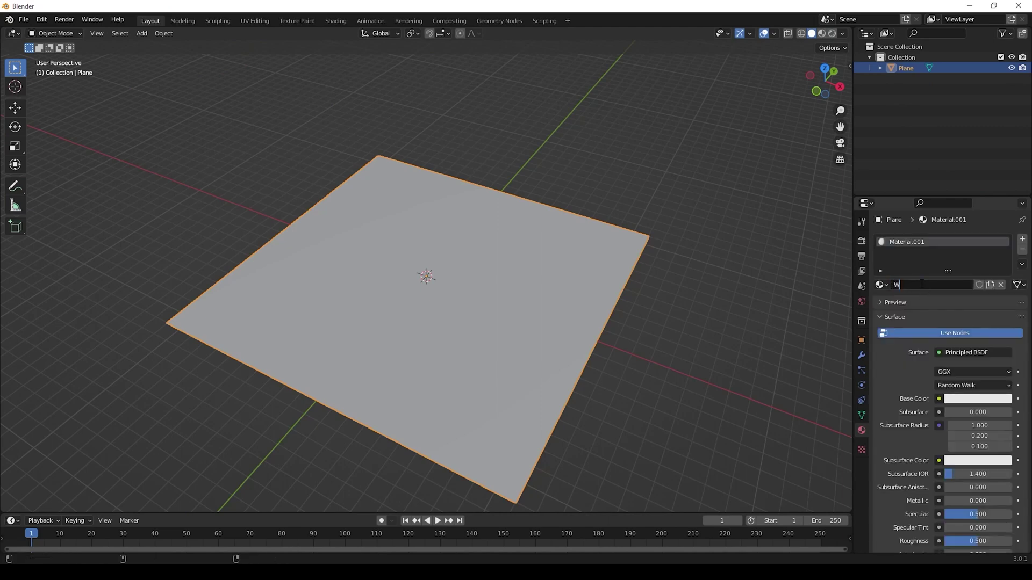
type("Water")
key("Return")
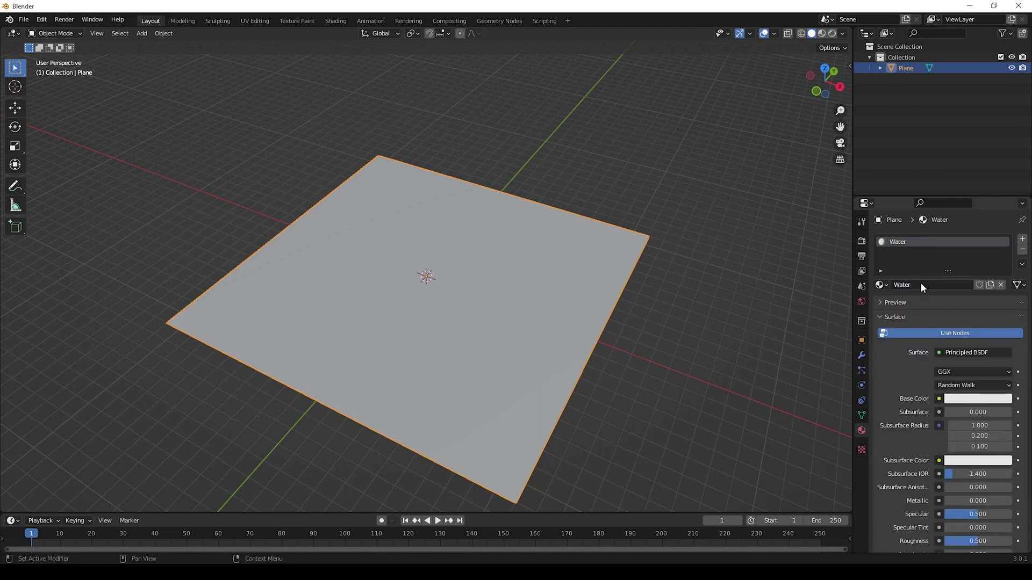
- Open the Shading workspace and add a Musgrave Texture node to the Water material
left_click(335, 21)
key("shift+a")
type("mus")
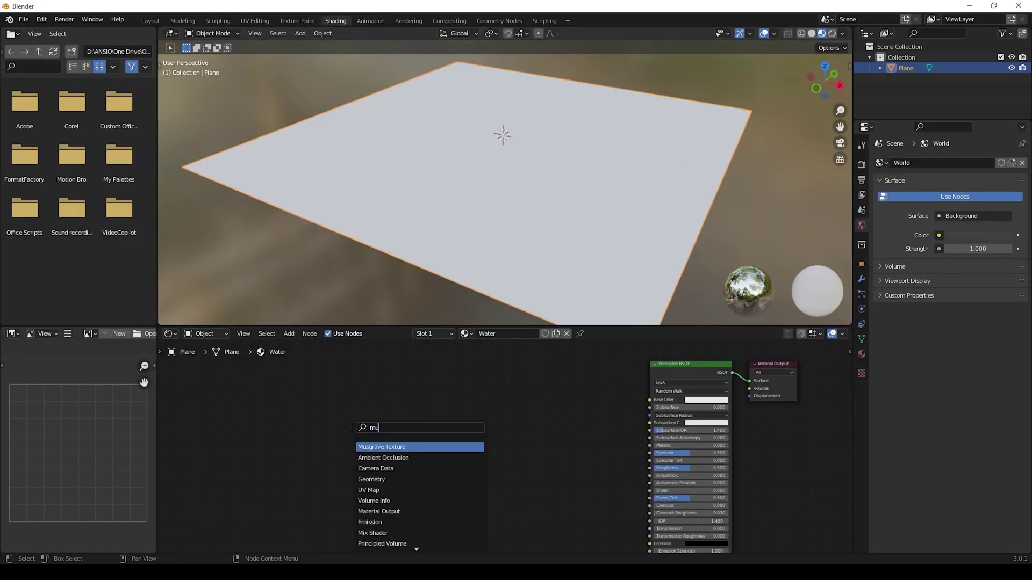
left_click(393, 448)
left_click(370, 455)
left_click(432, 450)
- Add a Bump node between the Musgrave Texture and the Principled BSDF
key("shift+a")
left_click(424, 429)
type("bump")
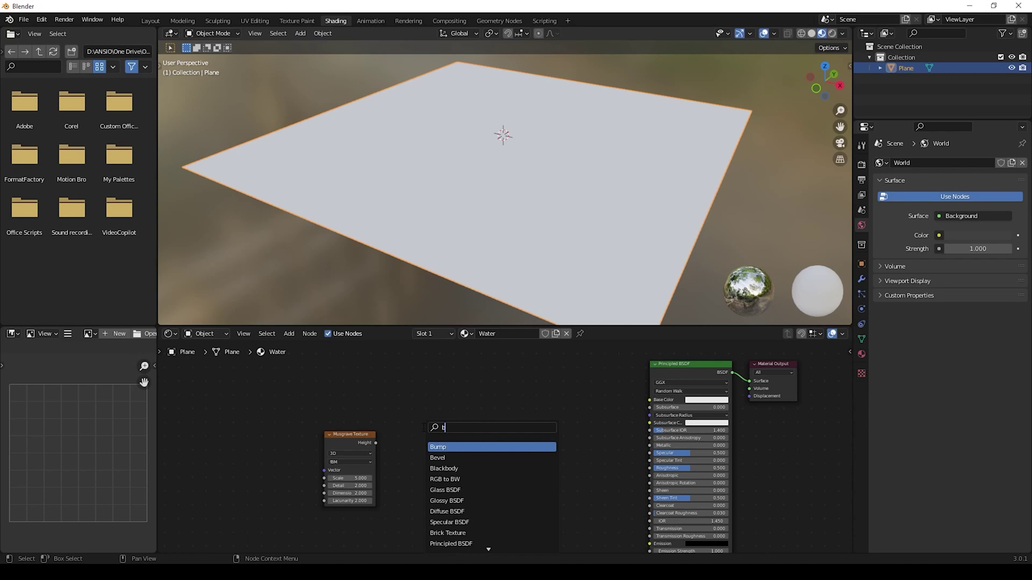
key("Return")
left_click(440, 457)
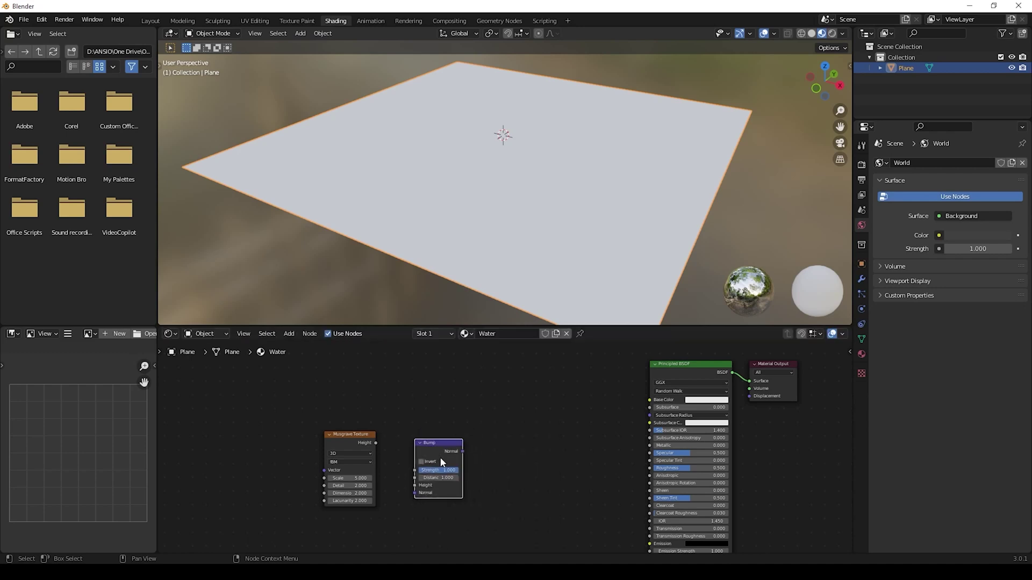
- Connect the Musgrave Texture's Height to the Bump's Height, and the Bump's Normal to the Principled BSDF's Normal
left_click_drag(376, 443, 418, 492)
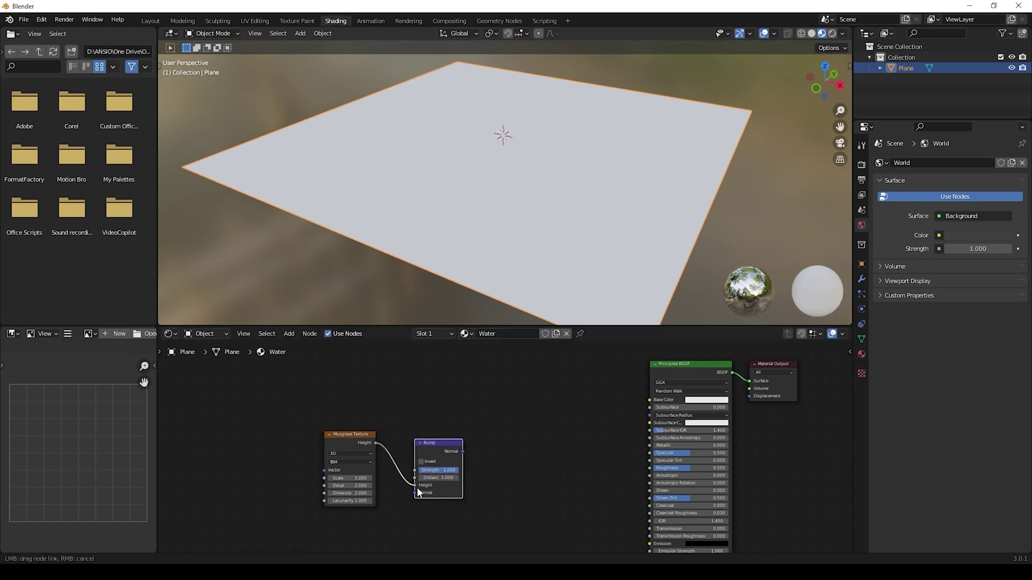
left_click_drag(463, 452, 651, 487)
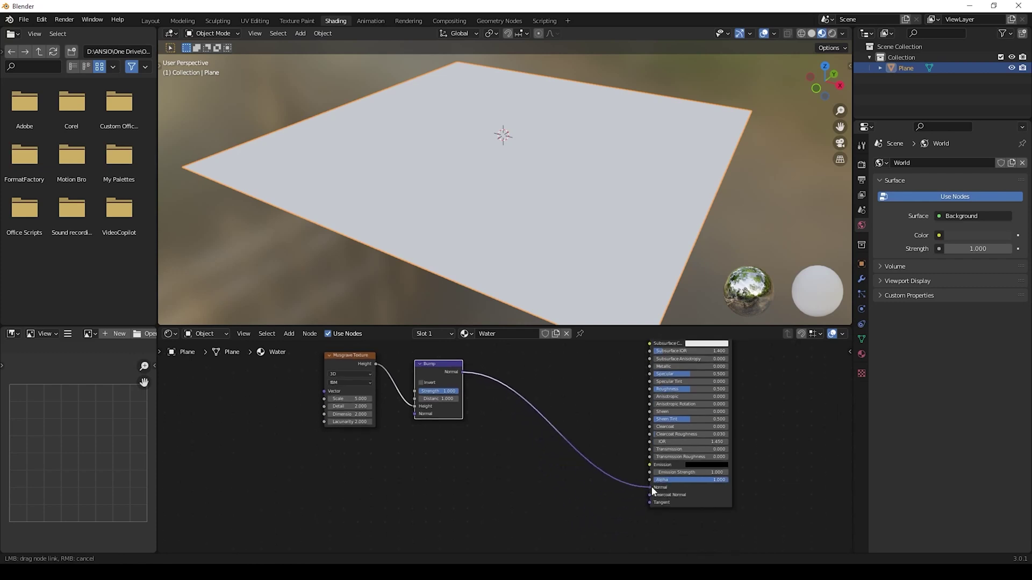
left_click_drag(651, 487, 650, 487)
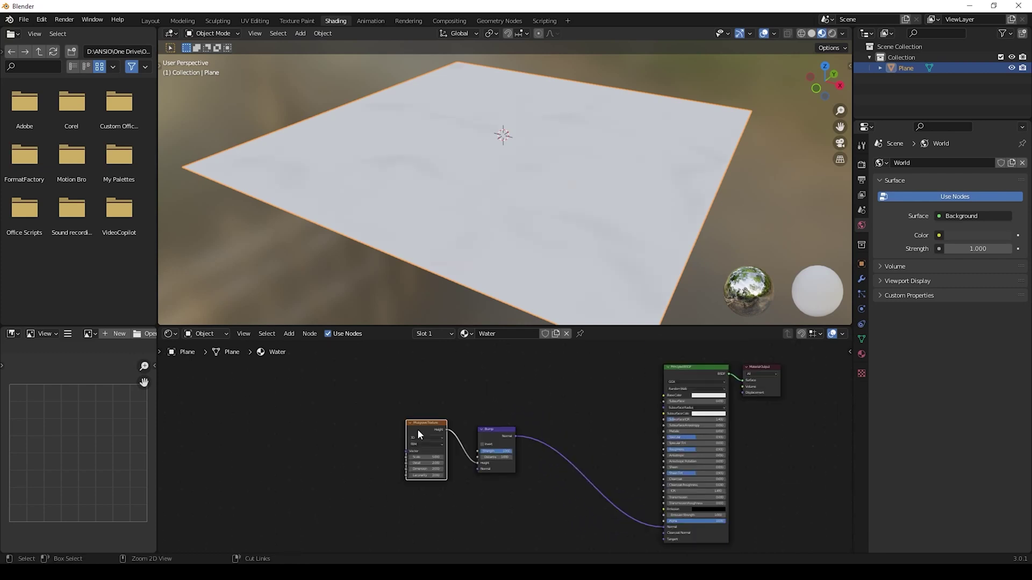
- Add Texture Coordinate and Mapping nodes feeding the Musgrave Texture, and space them out from it
key("ctrl+t")
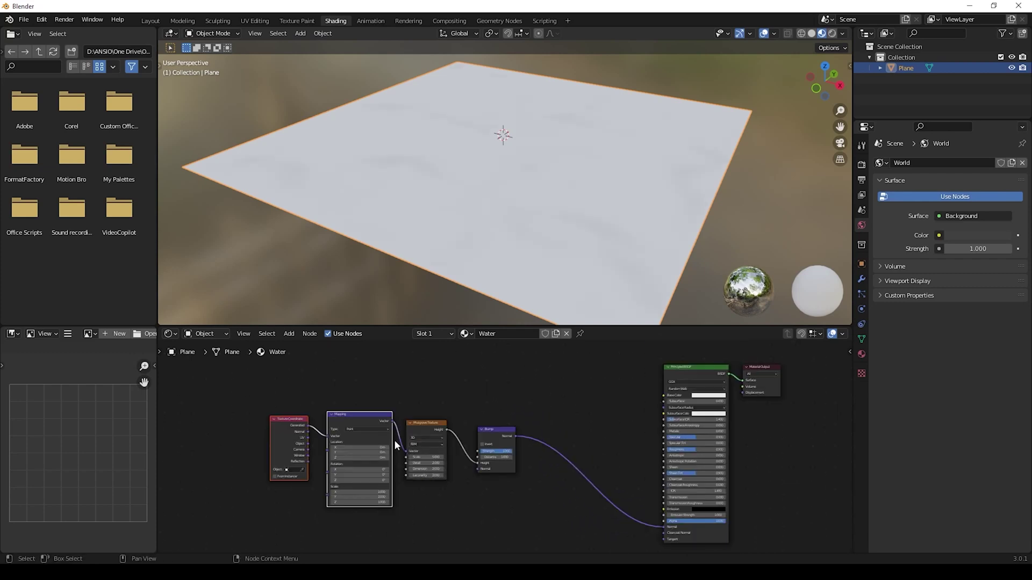
left_click_drag(358, 415, 314, 414)
left_click(385, 396)
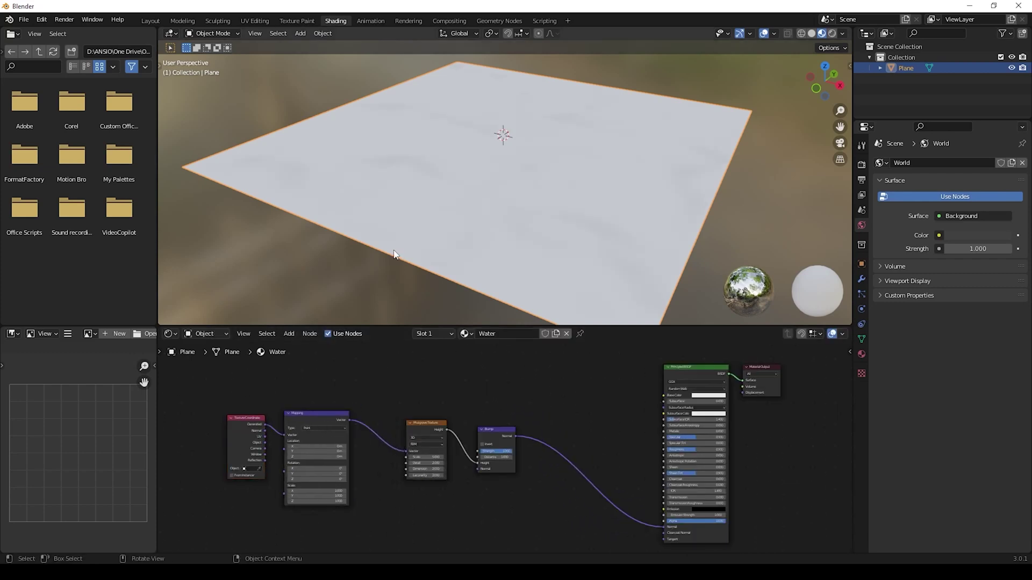
- Set the Mapping node's X scale to 1.2 and the Musgrave Texture's scale to 75
scroll(395, 253, "up", 1)
middle_click_drag(360, 247, 413, 263)
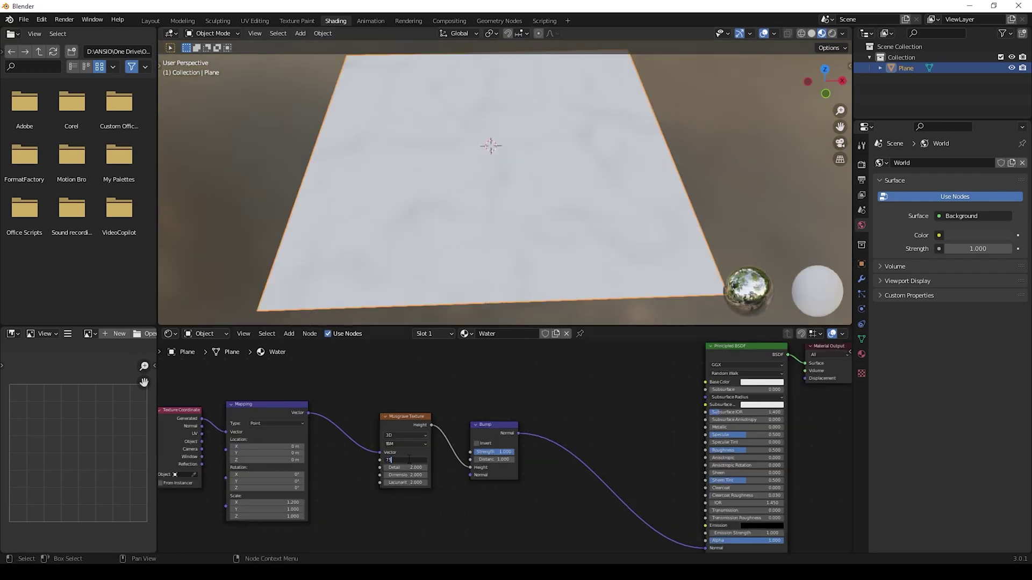
key("Return")
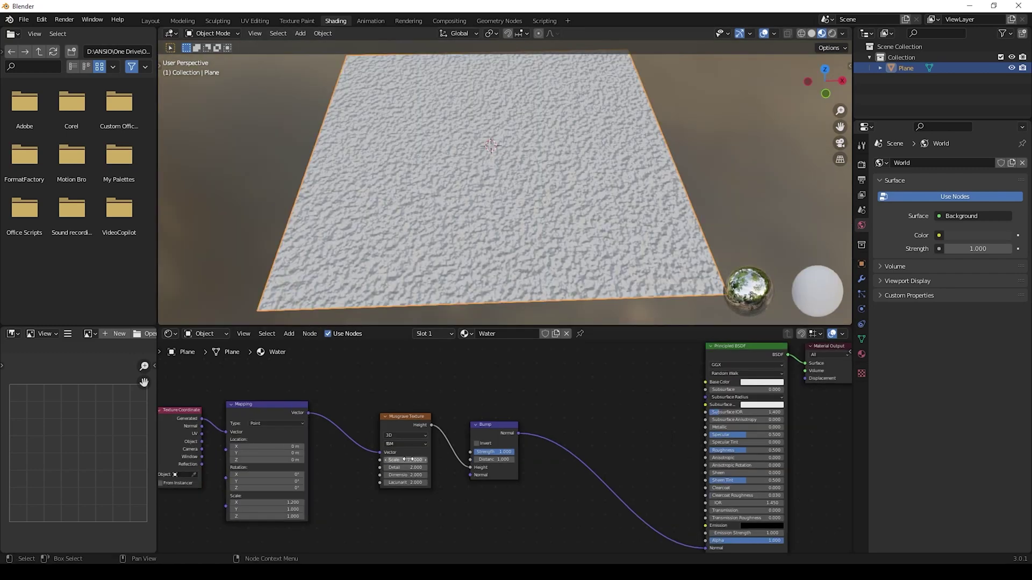
- Set the Principled BSDF's roughness to 0.1 and metallic to 0.9, with the Musgrave dimension at 0.8 and lacunarity at 0.2
double_click(749, 450)
type(".1")
key("Return")
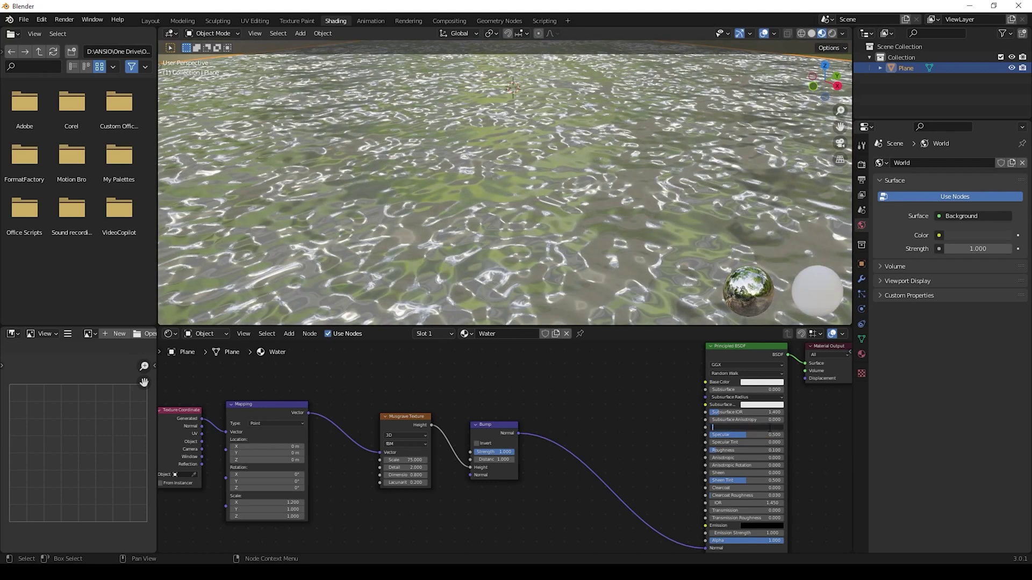
type(".9")
key("Return")
- Change the water's base color to light blue and set the Bump strength to 0.1
left_click(763, 382)
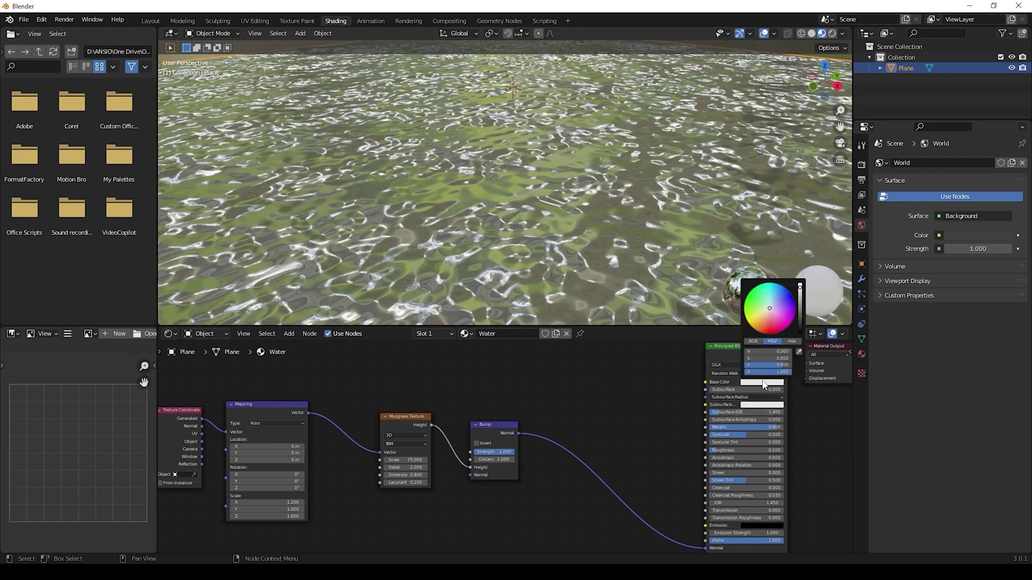
left_click(775, 295)
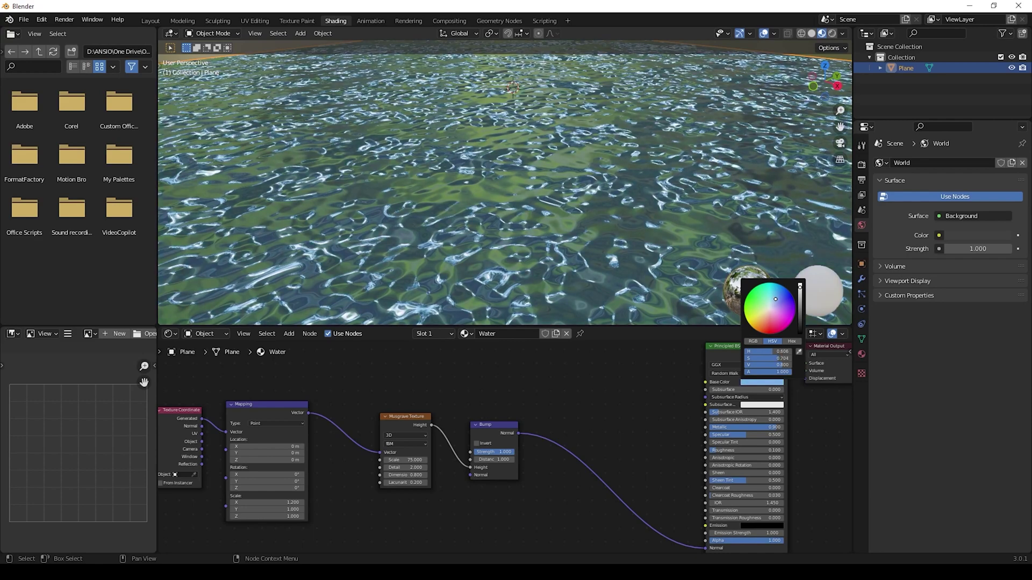
double_click(502, 455)
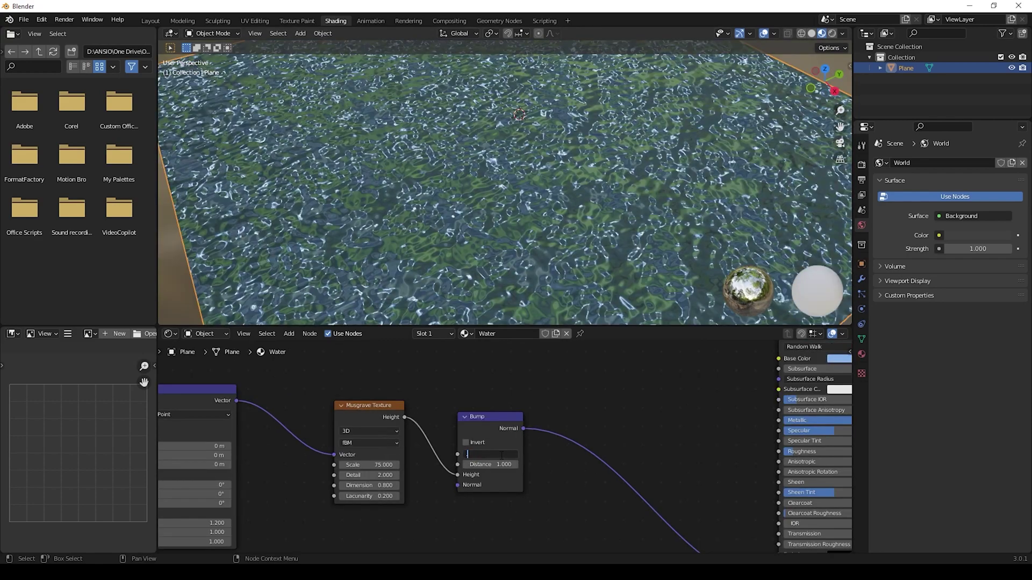
type("0.1")
key("Return")
middle_click_drag(481, 170, 598, 163)
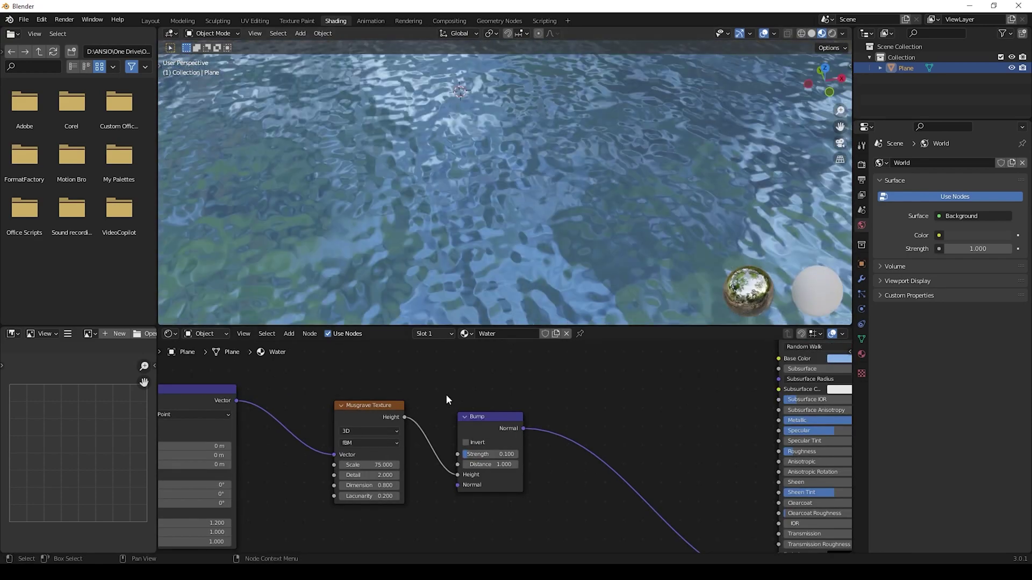
- Set the Musgrave Texture's scale to 30 and its detail to 16
left_click_drag(376, 465, 336, 465)
left_click(391, 464)
type("30")
key("Return")
left_click(382, 477)
type("16")
key("Return")
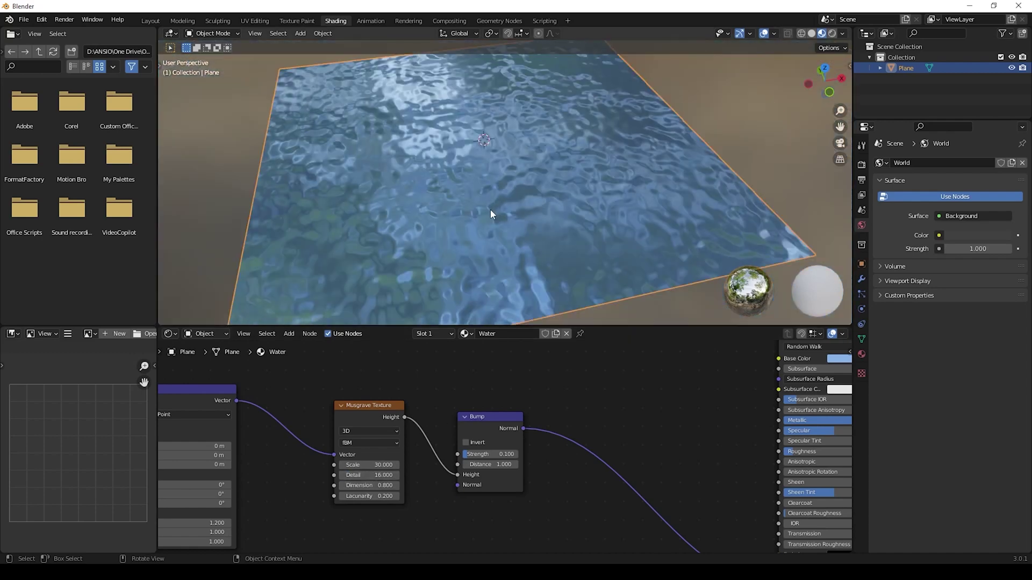
- Set the Musgrave Texture's scale to 20, dimension to 1.2 and lacunarity to 1.9
left_click(380, 465)
key("Tab")
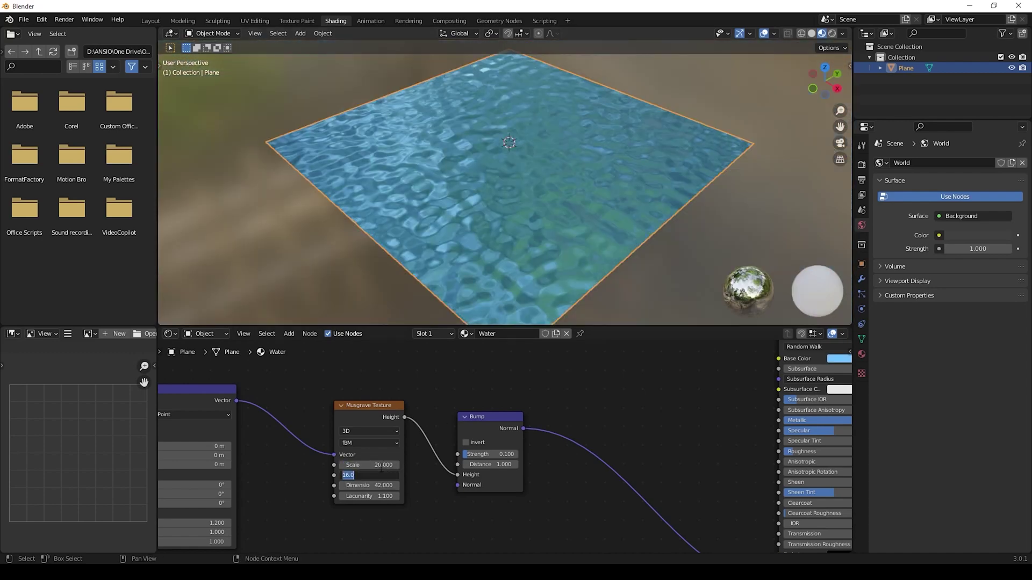
key("Tab")
type("1")
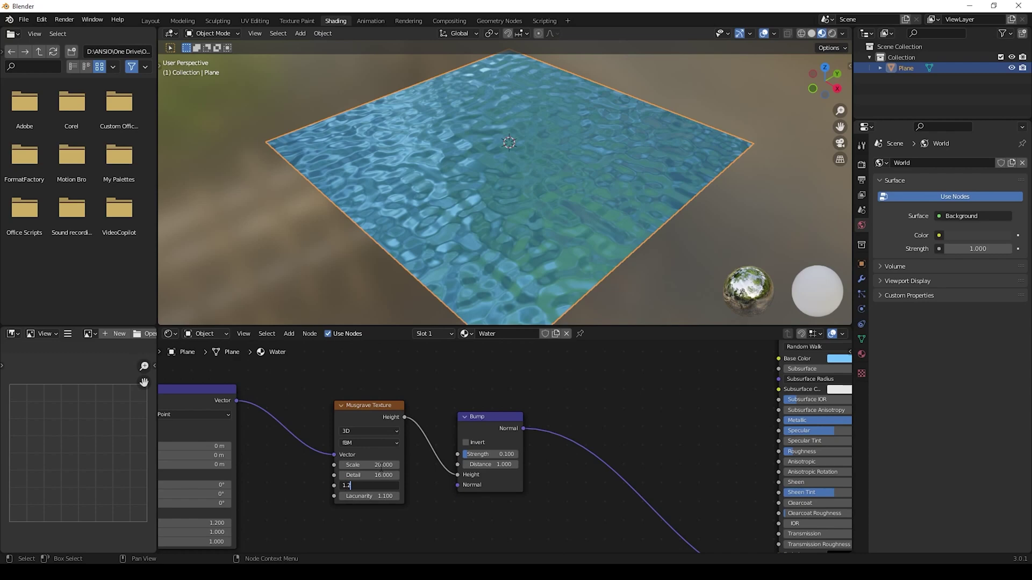
type(".2")
key("Tab")
type("1.9")
key("Return")
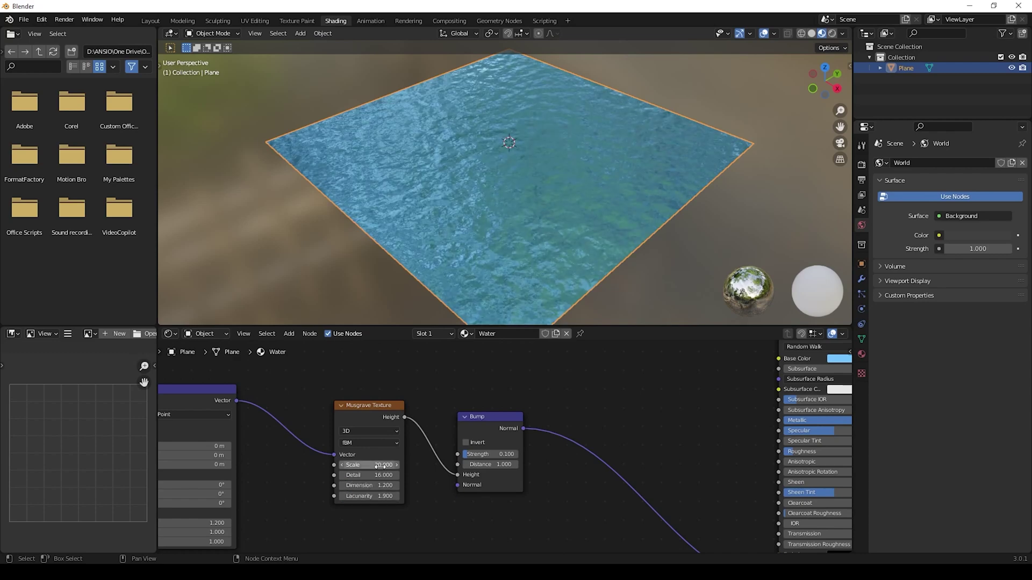
- Set the Musgrave Texture's lacunarity to 2 and inspect the water surface up close
left_click(379, 495)
type("2")
key("Return")
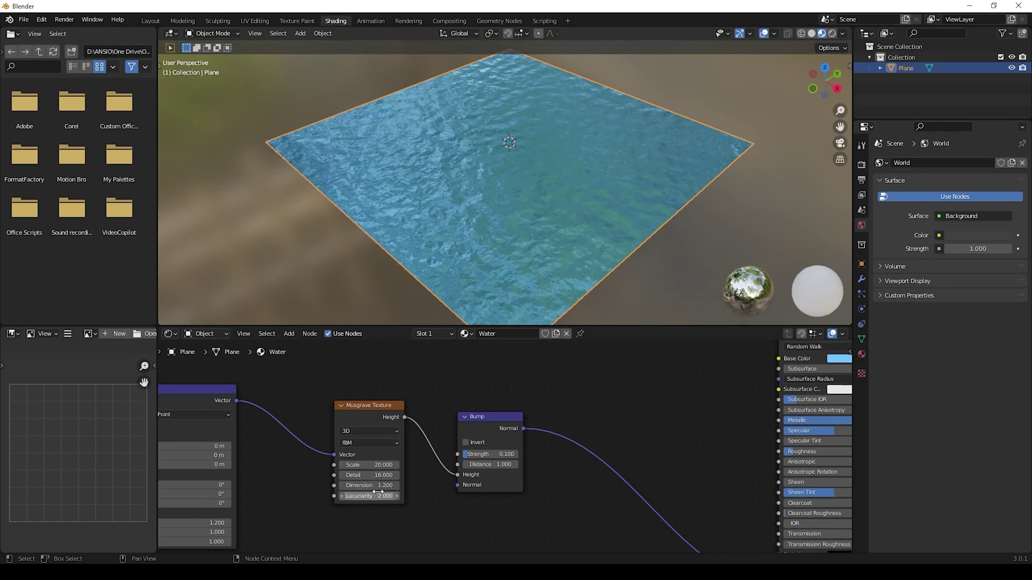
scroll(374, 281, "up", 3)
middle_click_drag(374, 280, 394, 245)
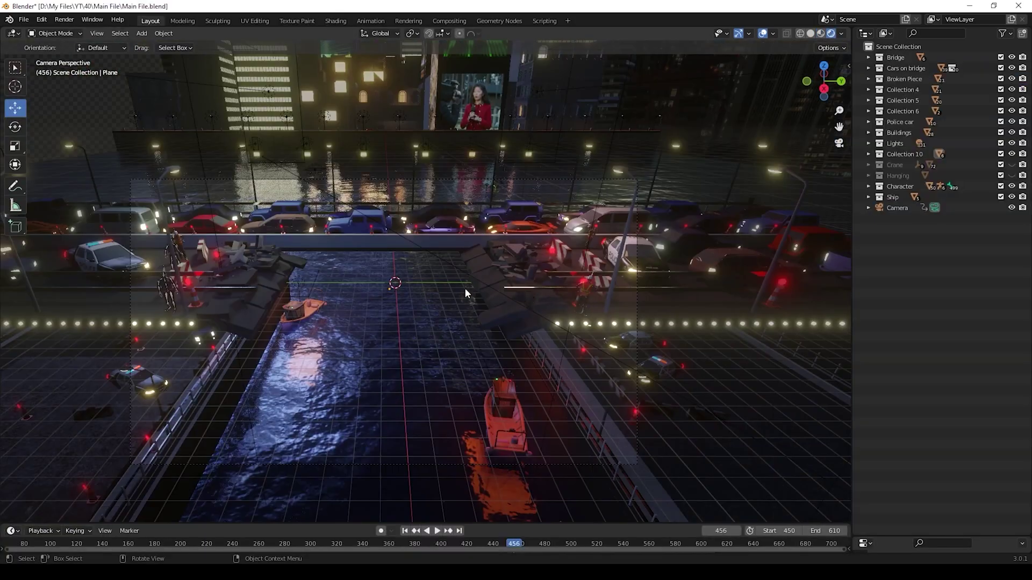
- Select the existing camera in the main city scene and play its keyframed animation through the buildings
key("shift+a")
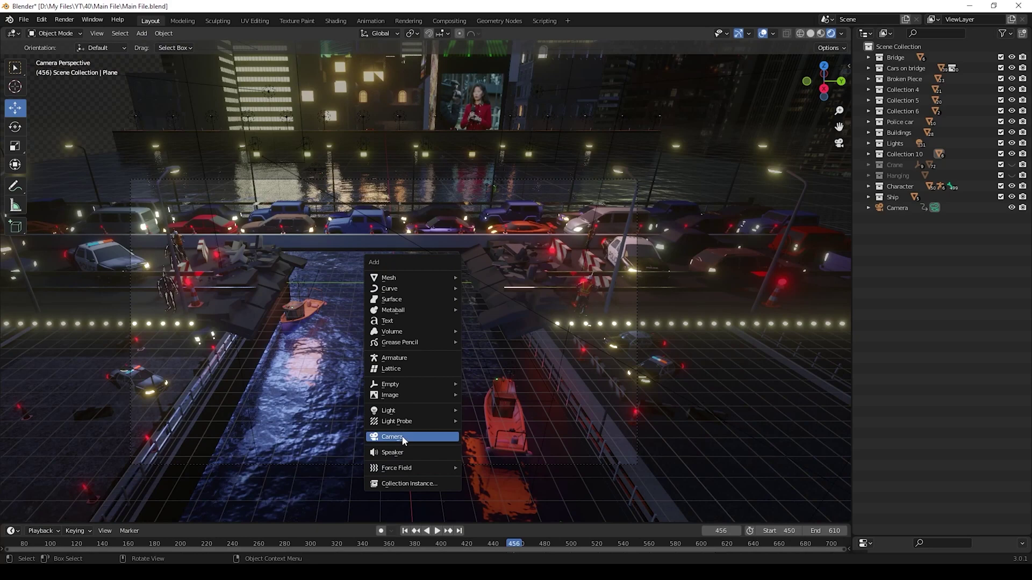
middle_click_drag(606, 365, 536, 314, "shift")
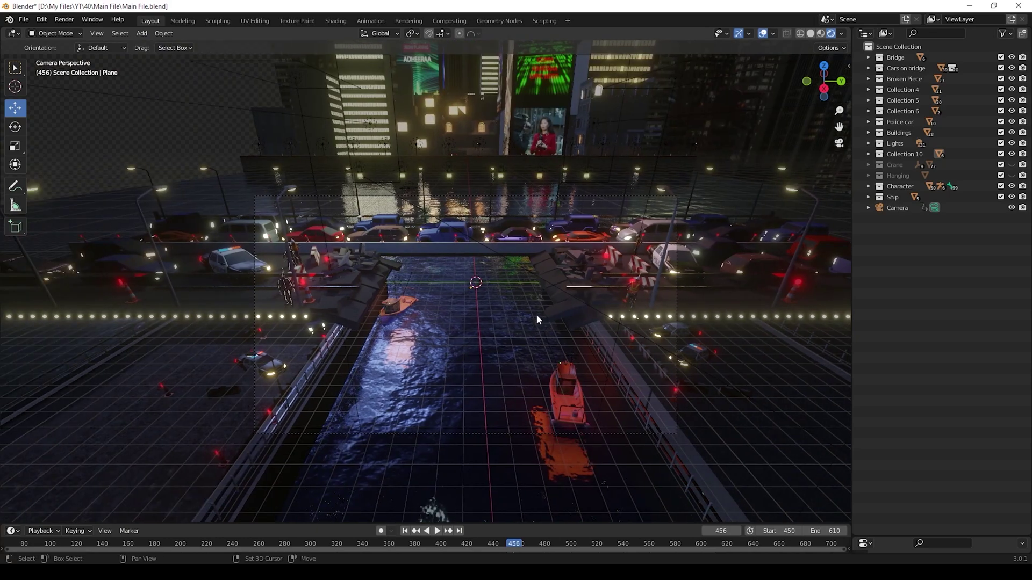
left_click(893, 208)
key("space")
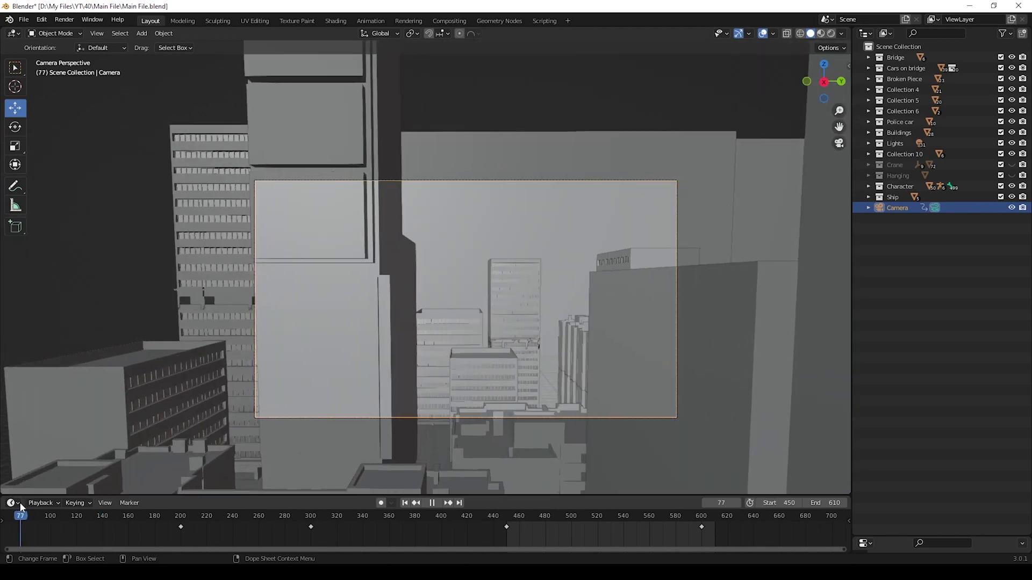
key("space")
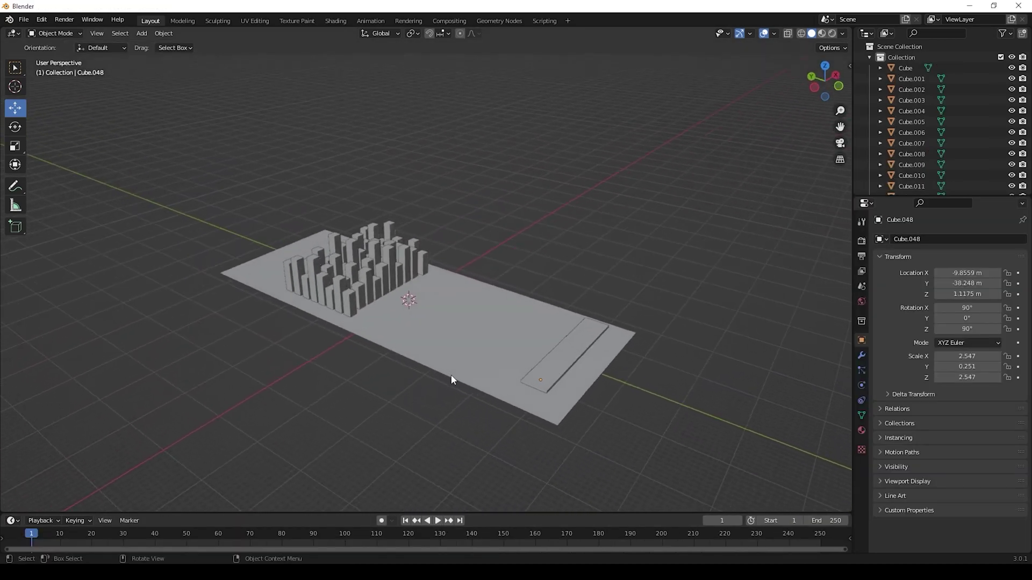
- Block out a simple city of tall cubes at one end of the ground plane in a separate scene
left_click(352, 279)
left_click(390, 250)
left_click(361, 239)
left_click(333, 261)
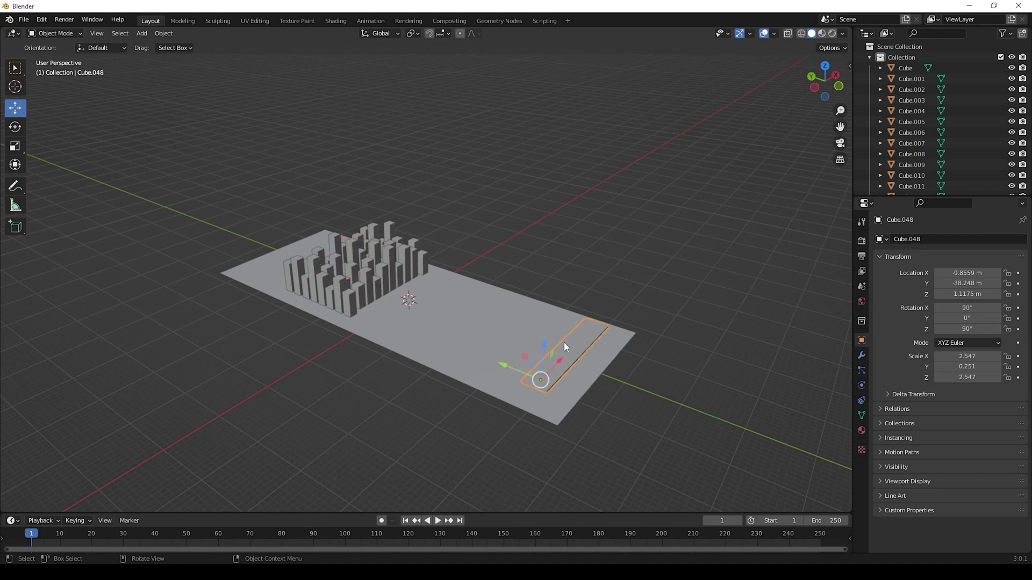
- Add a camera to the block-out city scene from the front view
left_click(457, 333)
middle_click_drag(549, 283, 515, 257)
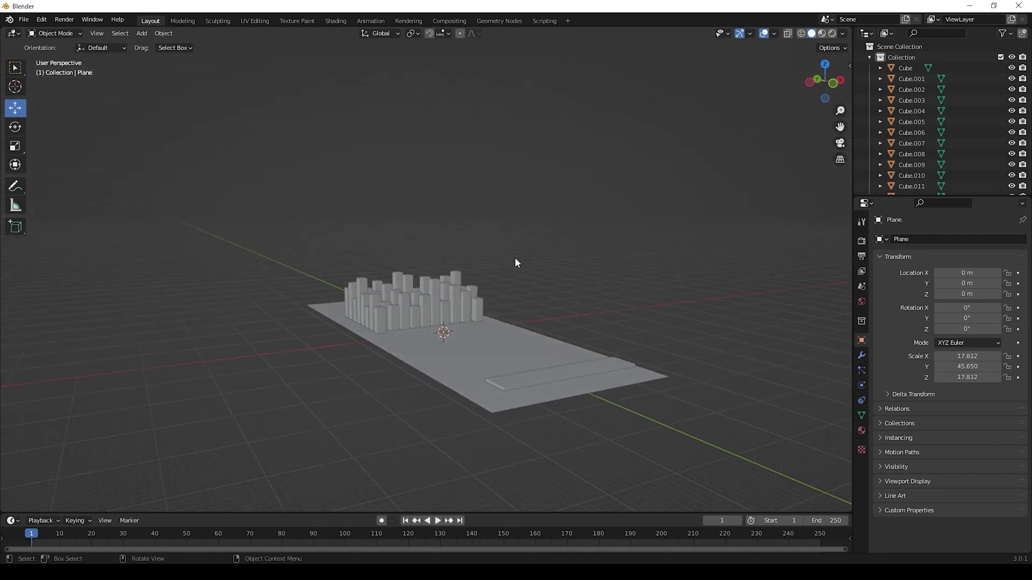
key("KP_1")
scroll(429, 258, "up", 2)
key("shift+a")
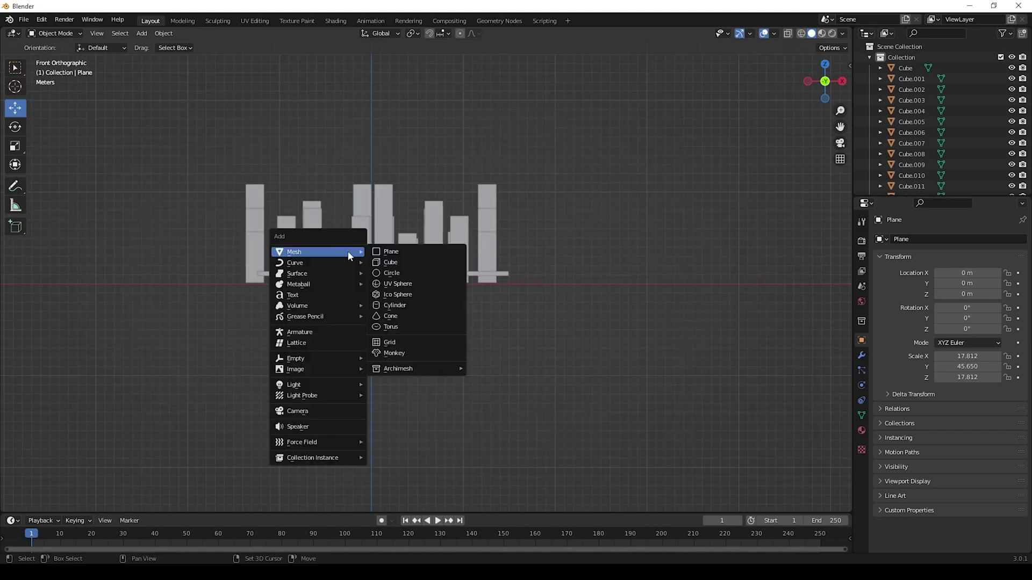
left_click(308, 411)
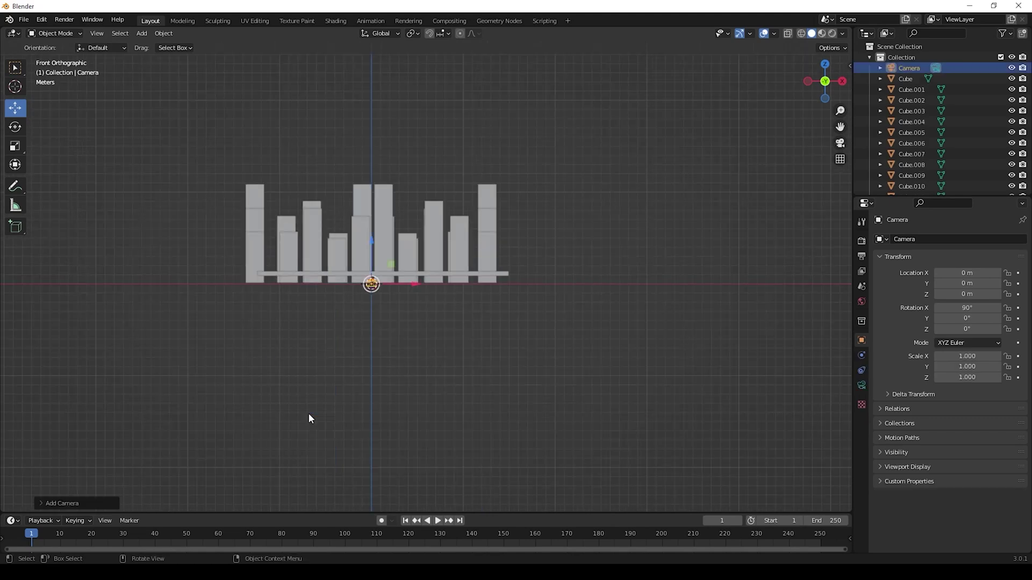
- Lock the camera to the view, pull it back to frame the whole cube city at about Y -37.3 m, Z 5.4 m, and unlock it
key("n")
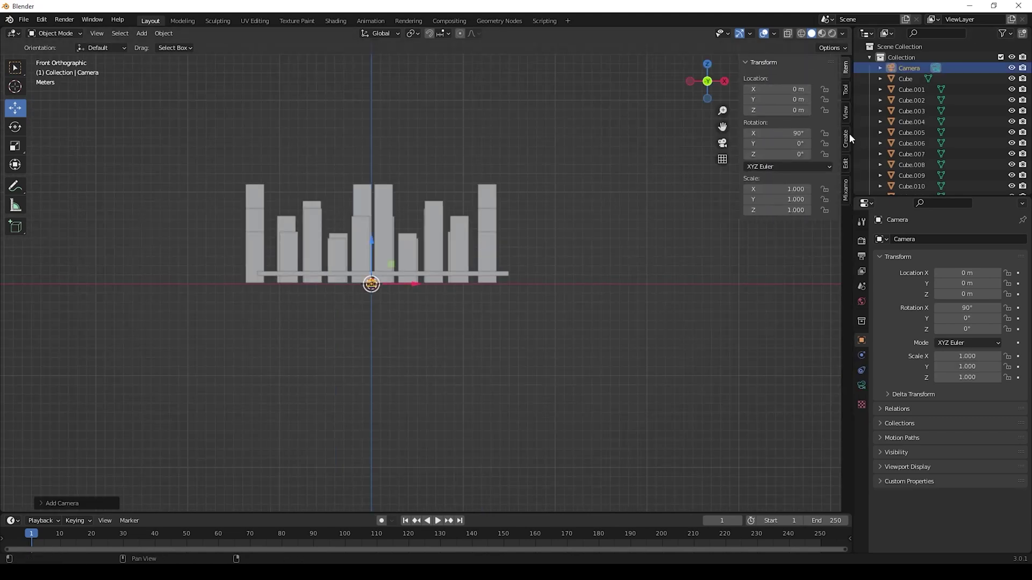
left_click(845, 113)
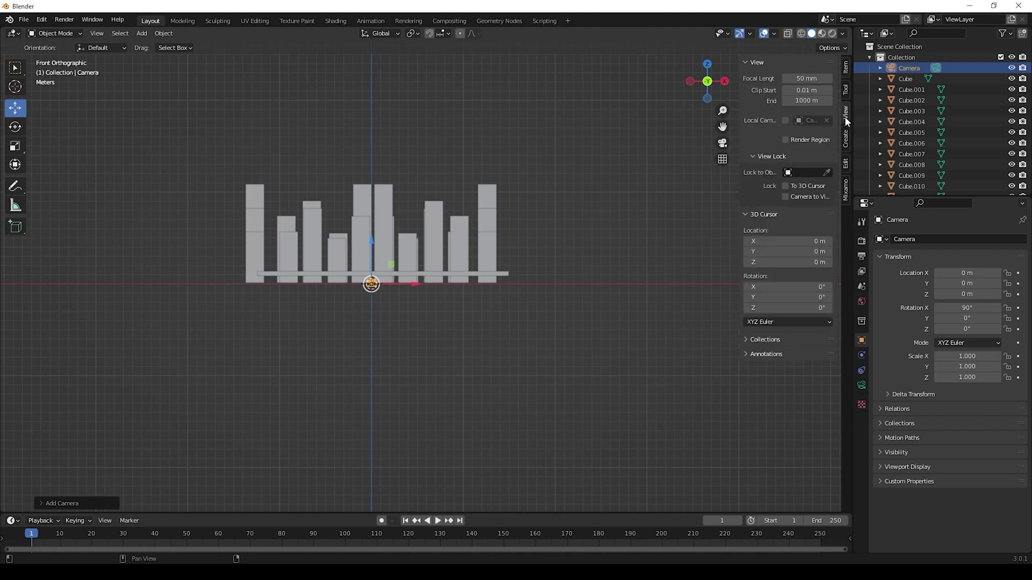
left_click(804, 198)
key("KP_0")
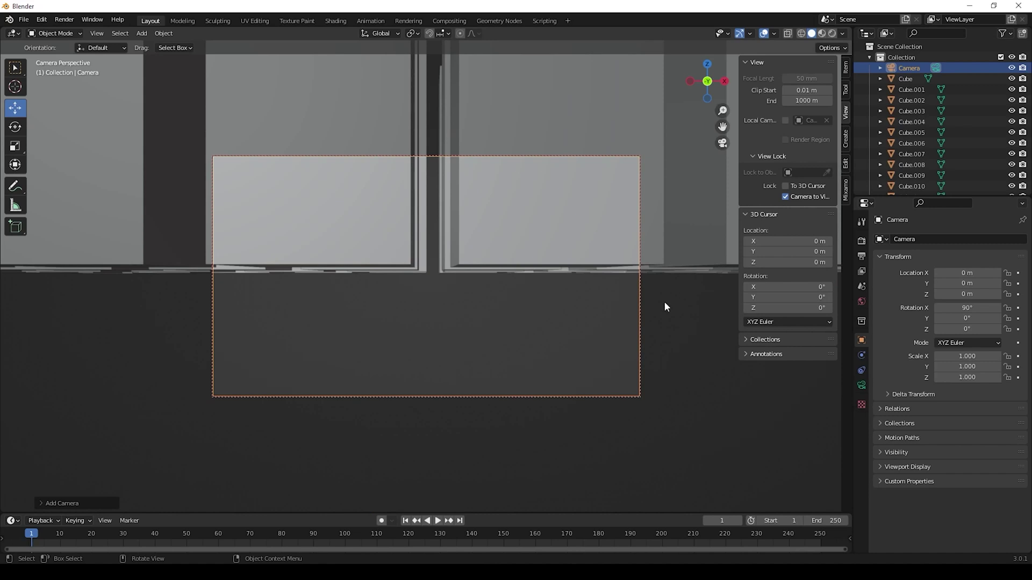
scroll(486, 237, "down", 10)
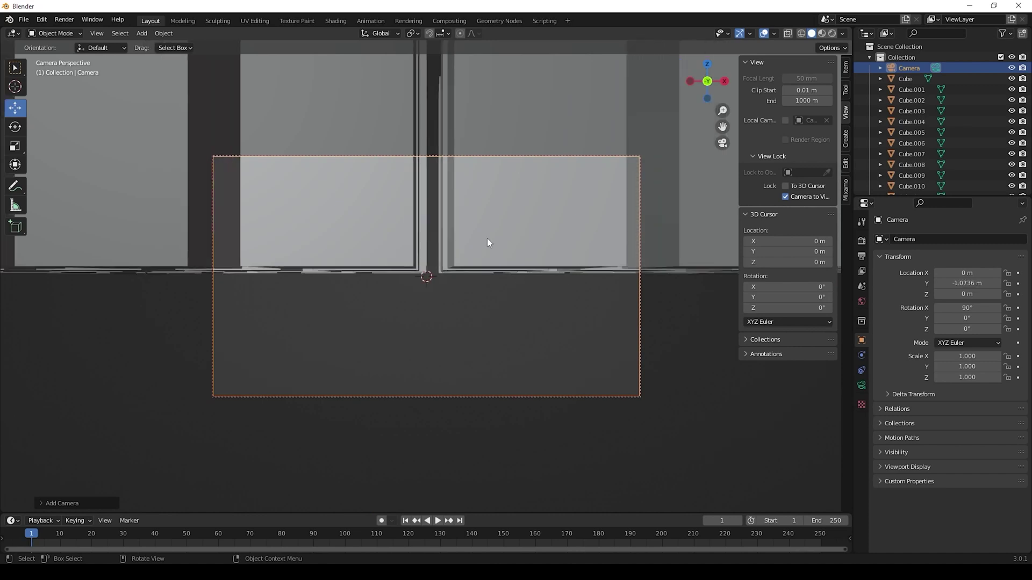
scroll(487, 238, "down", 4)
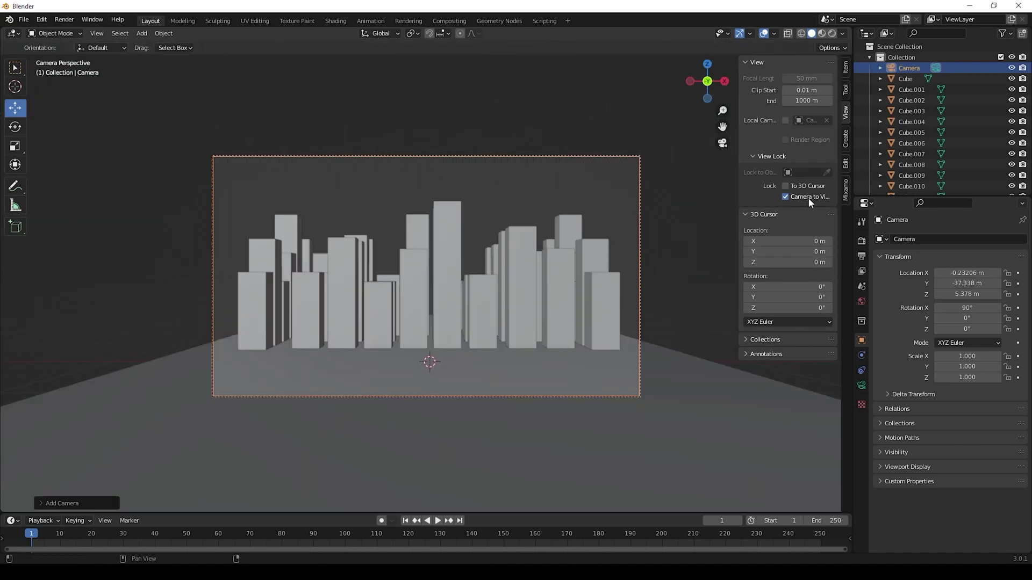
left_click(791, 196)
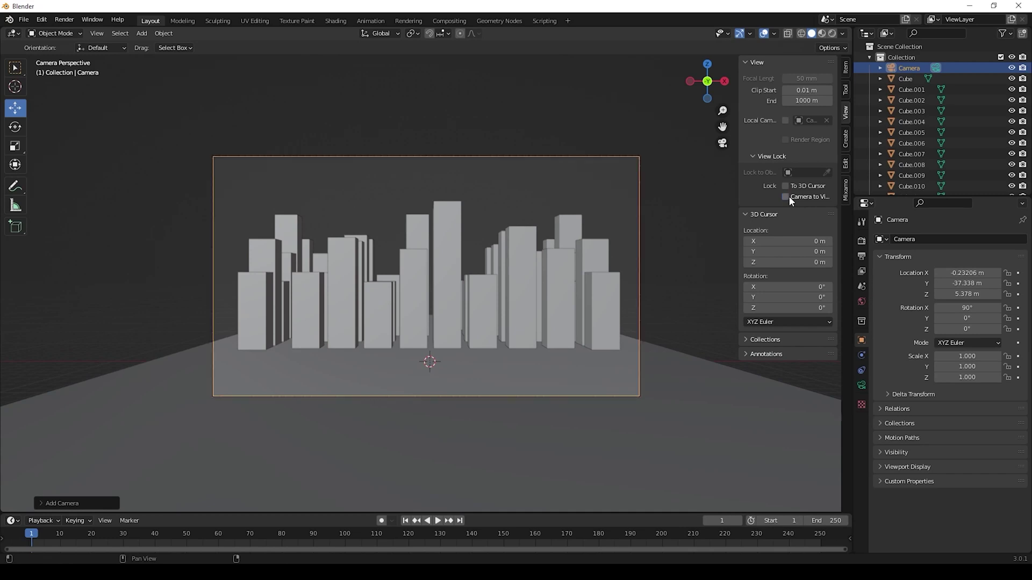
- Move the camera in among the buildings to about X -3.49 m, Y 6.54 m and keyframe its location at frame 1
left_click(846, 71)
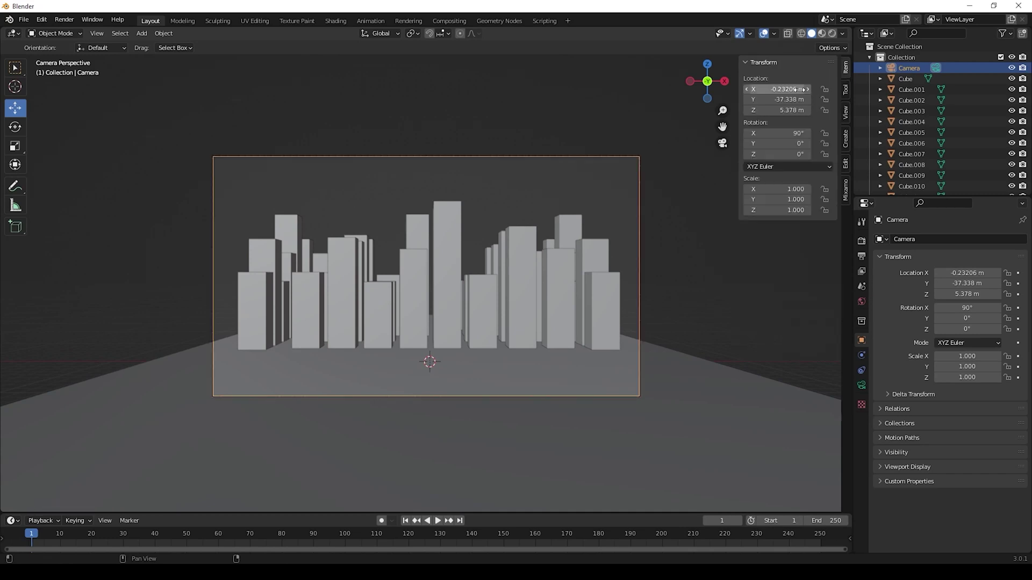
left_click_drag(791, 90, 779, 110)
key("ctrl+z")
key("ctrl+z")
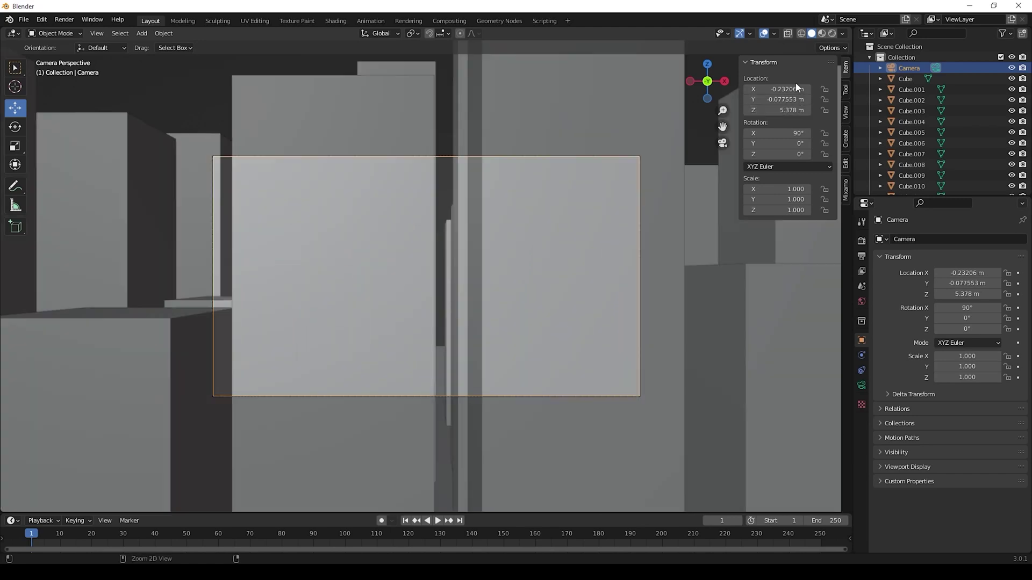
left_click_drag(787, 89, 828, 99)
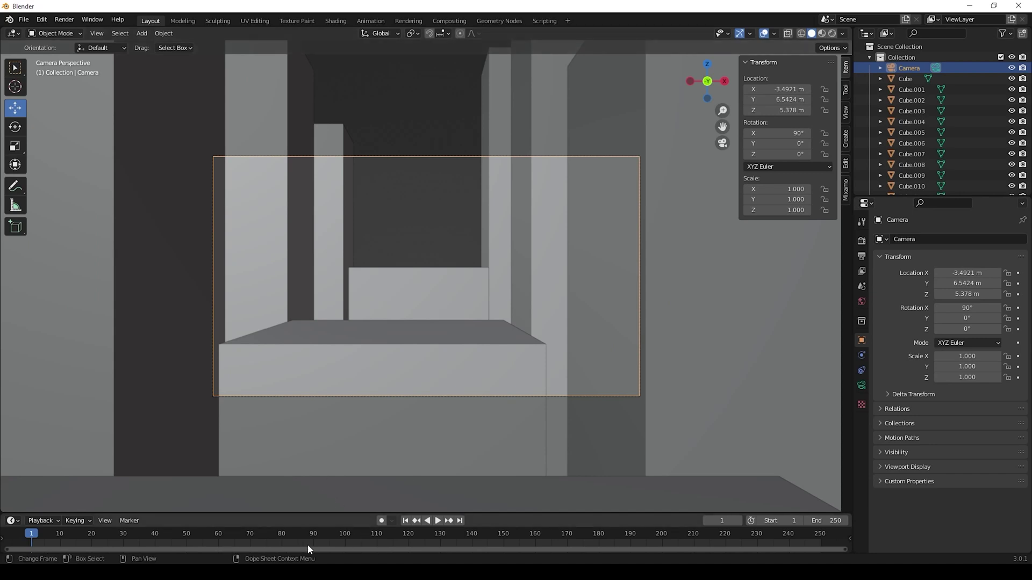
left_click_drag(374, 514, 380, 470)
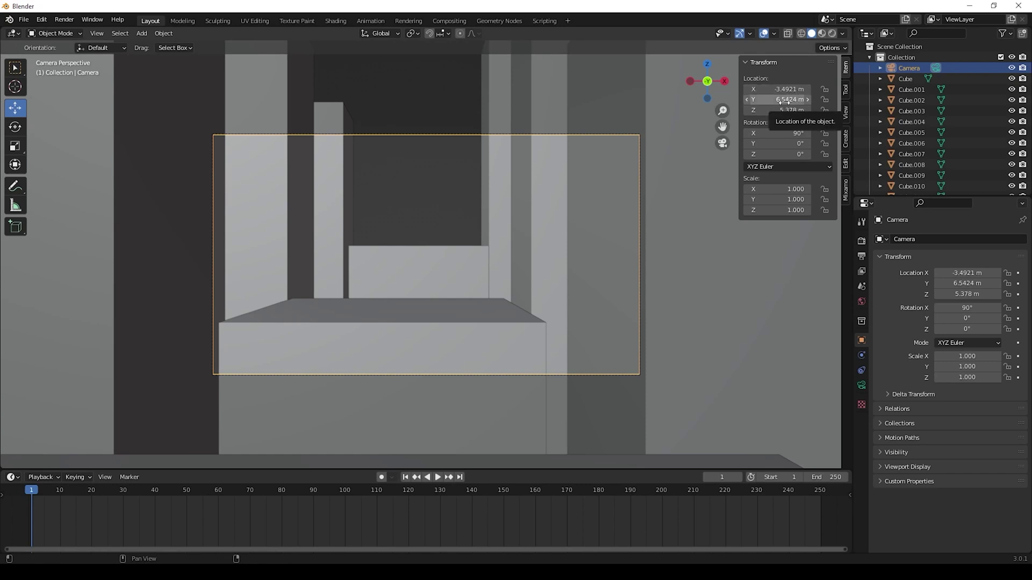
key("i")
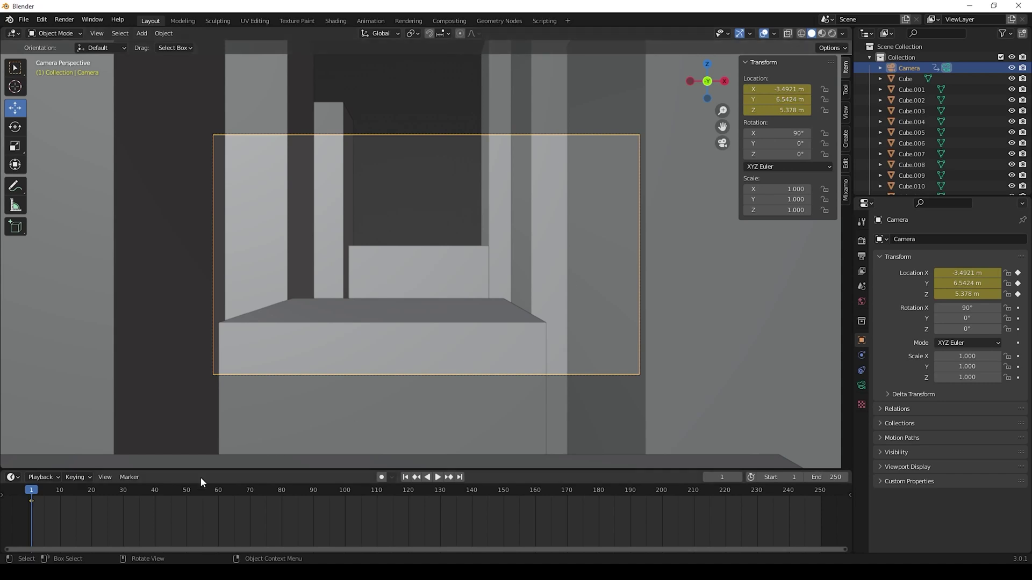
- At frame 80, move the camera to about X -1.49 m, Y -15.9 m, Z 7.4 m and keyframe location, rotation and scale
key("space")
left_click_drag(283, 494, 343, 494)
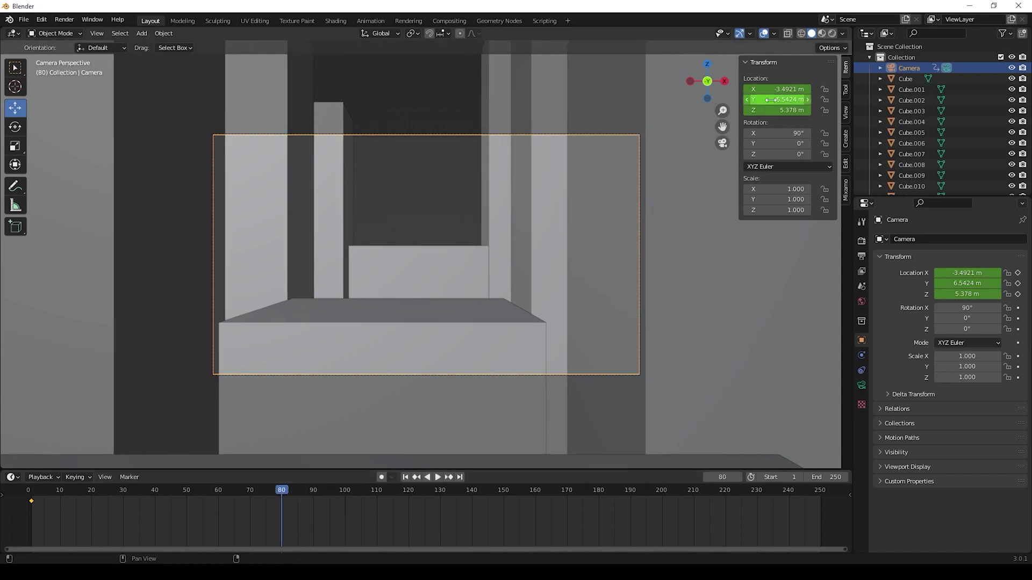
left_click_drag(777, 100, 725, 99)
key("i")
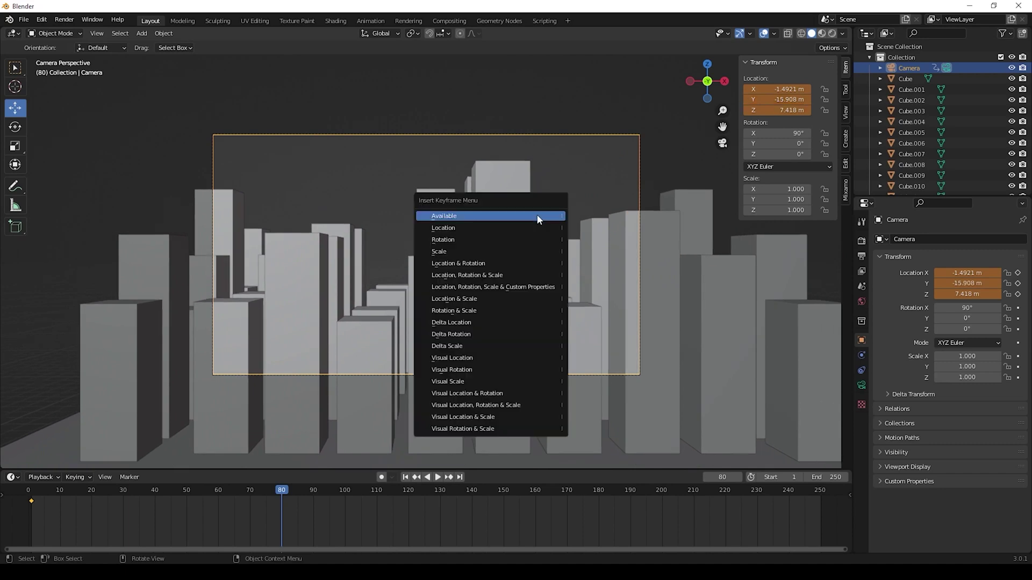
left_click(488, 276)
- At frame 160, move the camera past the bridge slab to about Y -44.5 m, Z 1.7 m and keyframe location, rotation and scale
left_click_drag(285, 494, 340, 503)
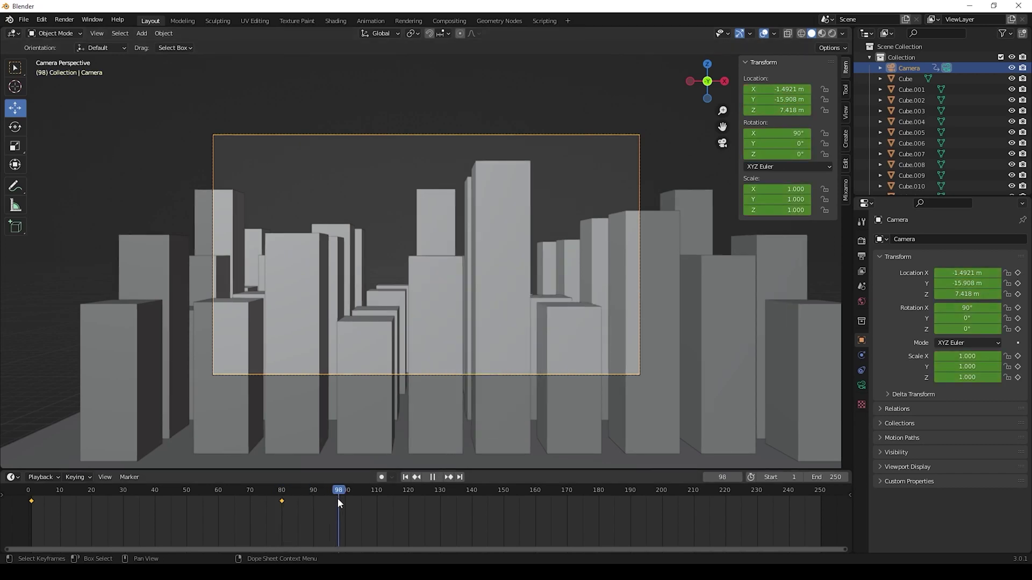
left_click_drag(535, 508, 535, 508)
key("KP_0")
left_click_drag(413, 238, 584, 258)
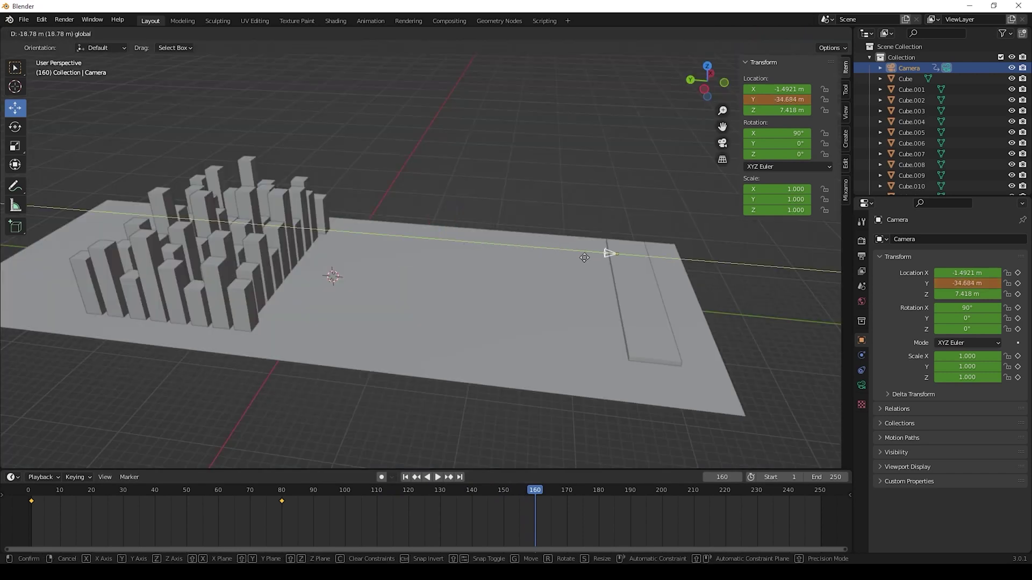
left_click(669, 272)
key("KP_0")
left_click_drag(779, 109, 672, 110)
key("i")
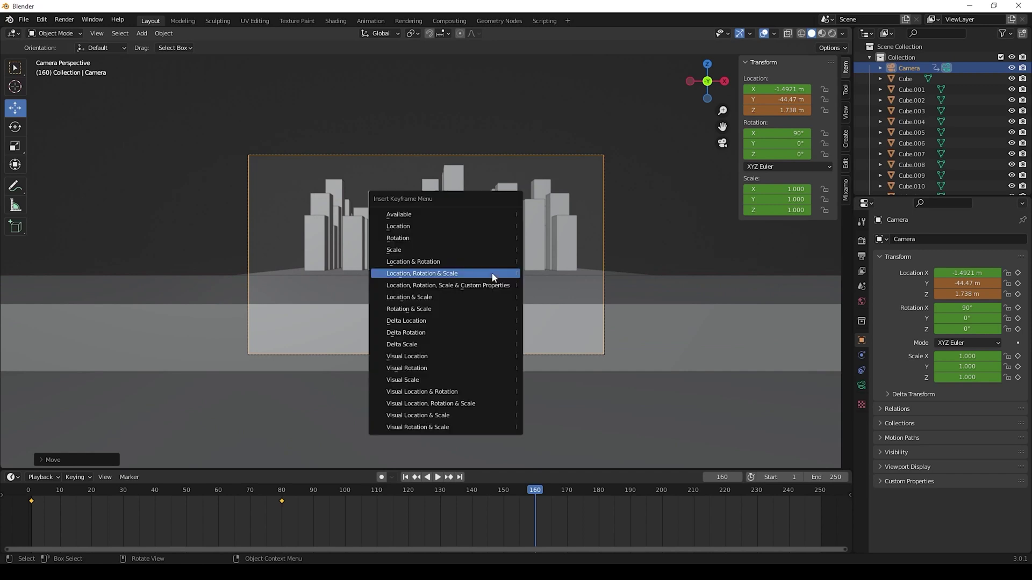
left_click(492, 274)
- Play back the camera move and shift its last two keyframes to frames 160 and 240
left_click(437, 477)
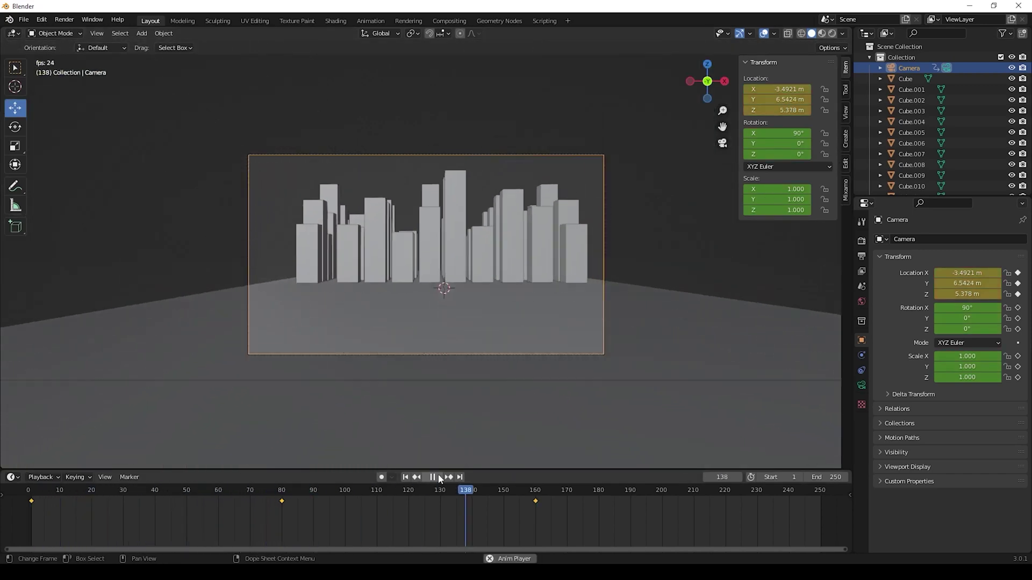
left_click(438, 477)
left_click_drag(594, 526, 282, 500)
key("g")
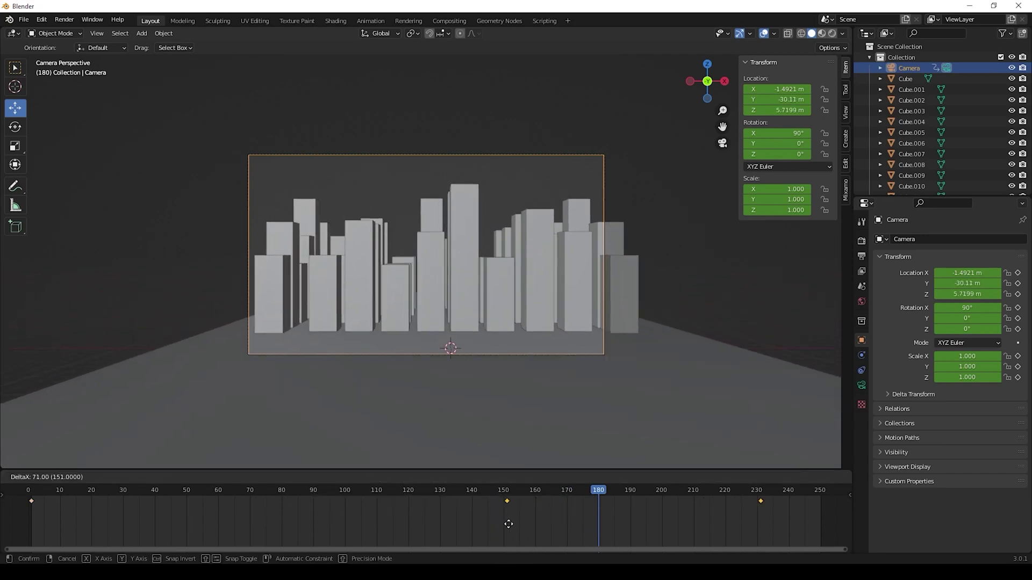
left_click(535, 525)
left_click(405, 477)
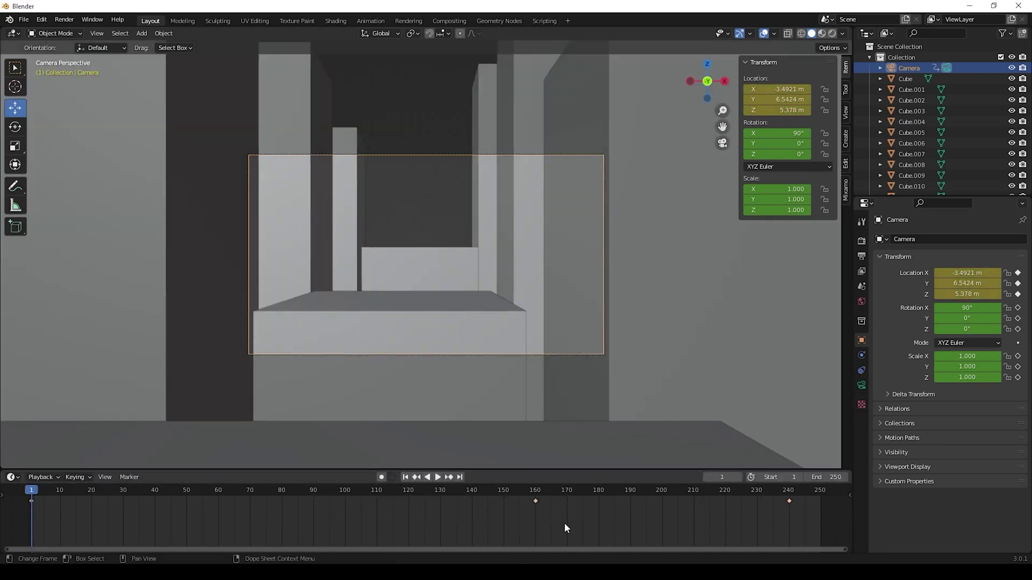
- Move the middle camera keyframe to frame 120 and play the animation from the start
left_click_drag(536, 500, 465, 505)
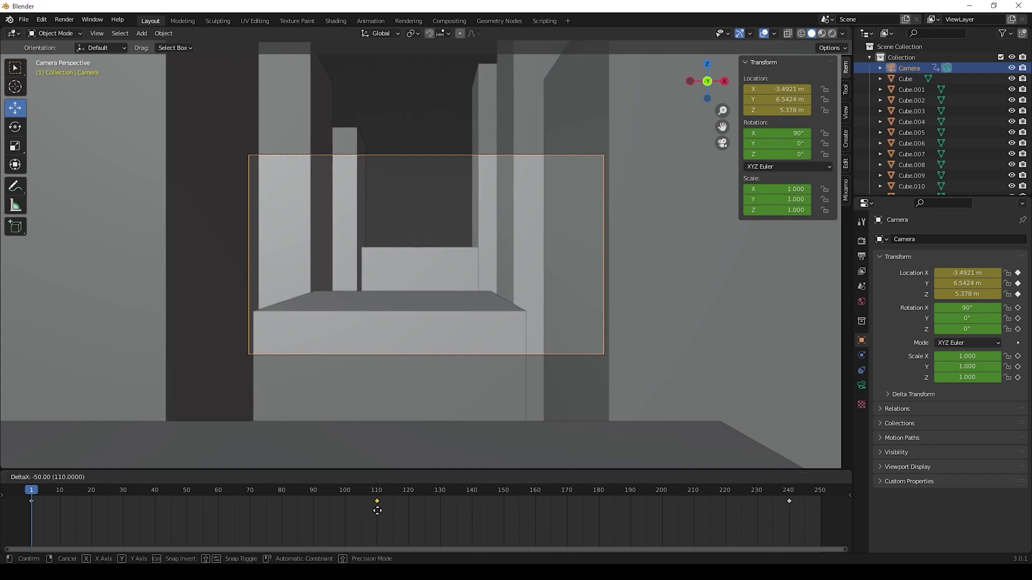
left_click(406, 512)
left_click(439, 479)
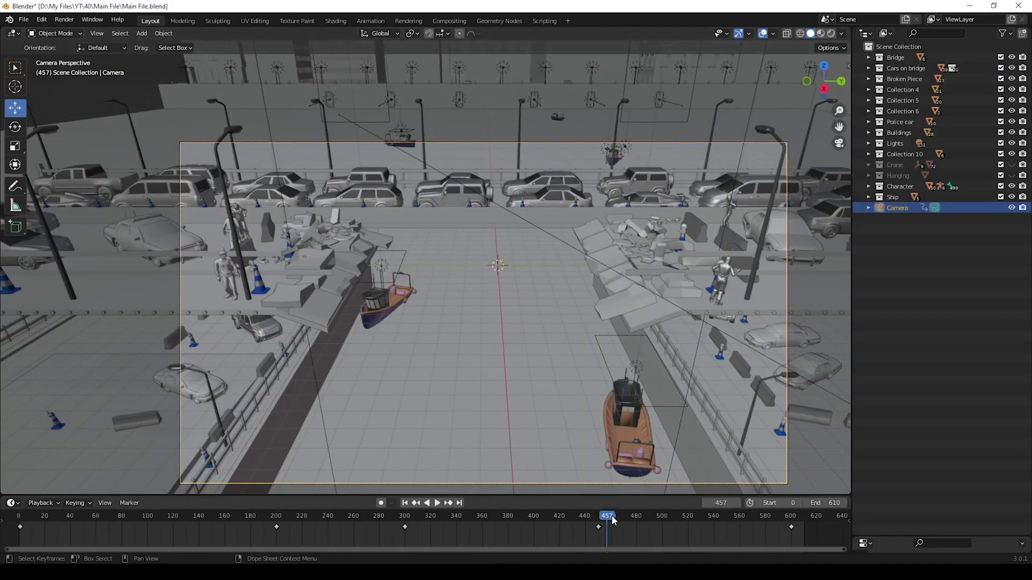
- Review the main city scene's camera animation by playing and scrubbing through the timeline
left_click_drag(612, 517, 486, 516)
left_click(469, 516)
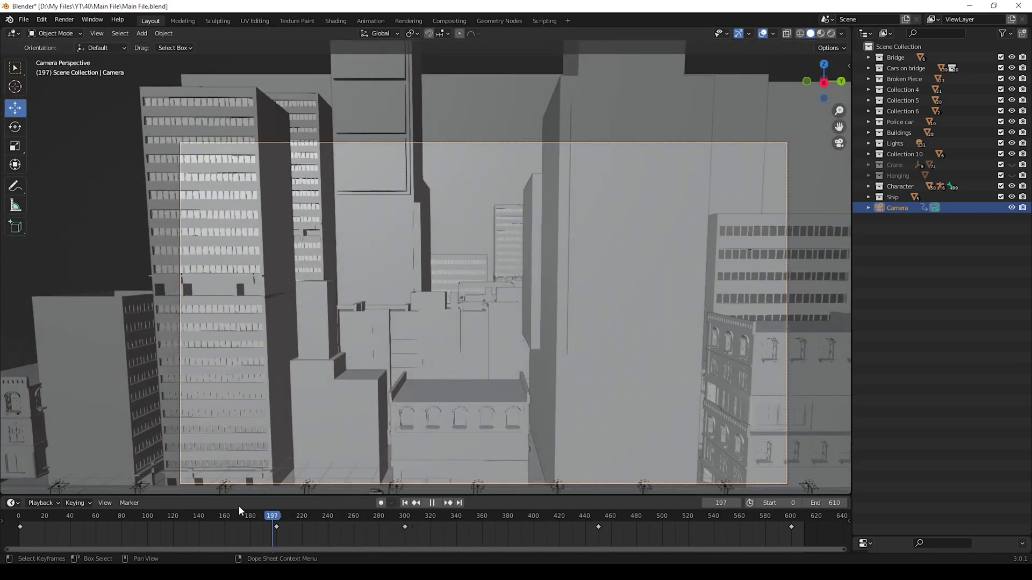
left_click_drag(136, 505, 701, 508)
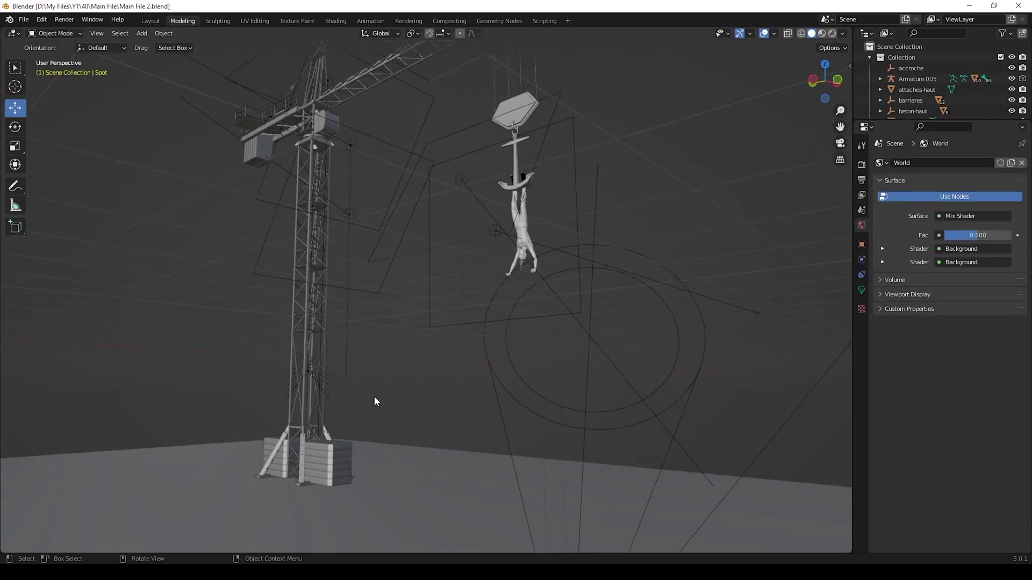
middle_click_drag(374, 395, 443, 405)
scroll(411, 420, "down", 5)
- Examine the crane, hanging character and police officer with spotlight in the Main File 2 scene, and play its camera shot
middle_click_drag(397, 436, 274, 224, "shift")
middle_click_drag(437, 257, 309, 266, "shift")
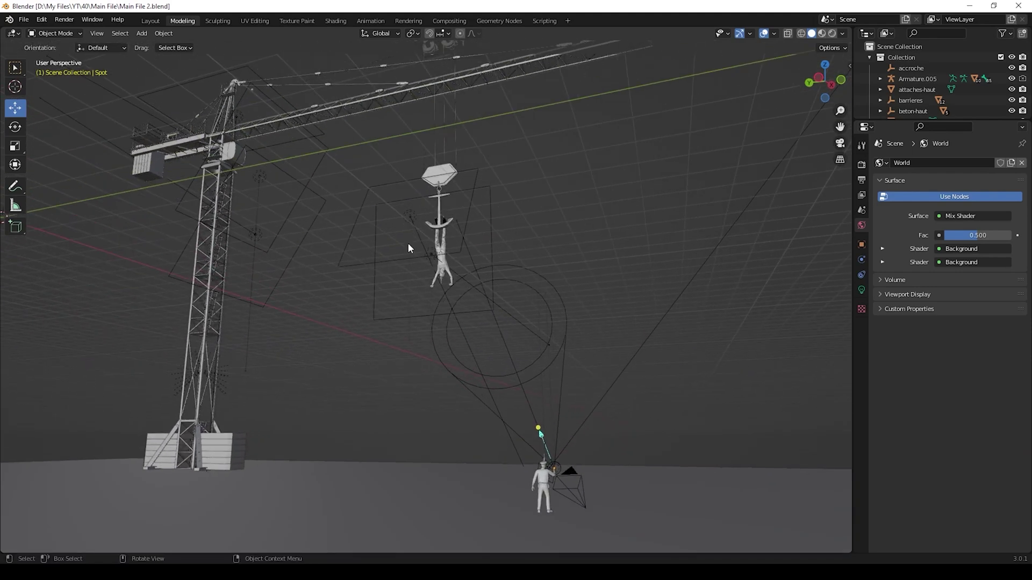
middle_click_drag(446, 235, 438, 266)
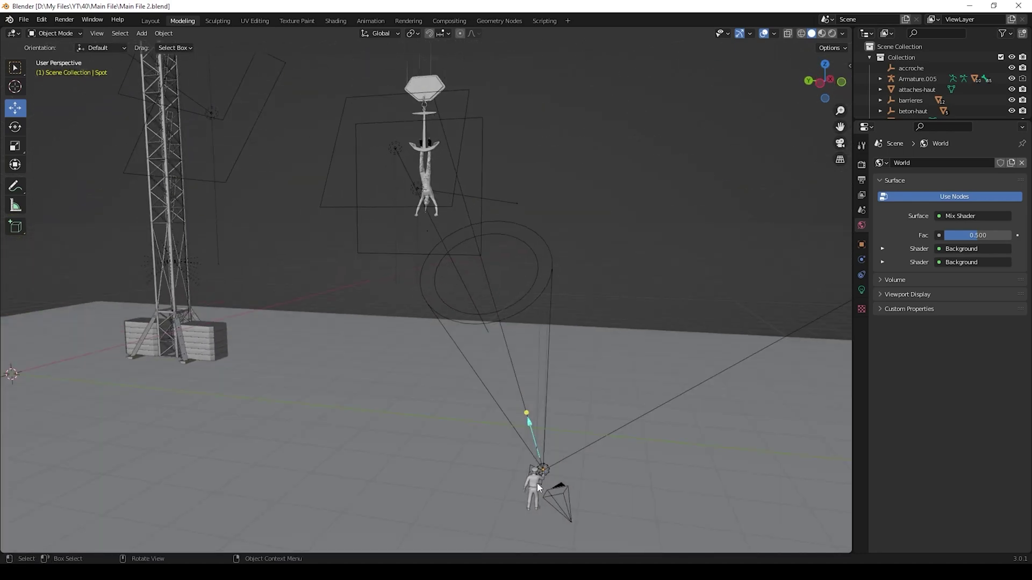
middle_click_drag(534, 485, 421, 378, "shift")
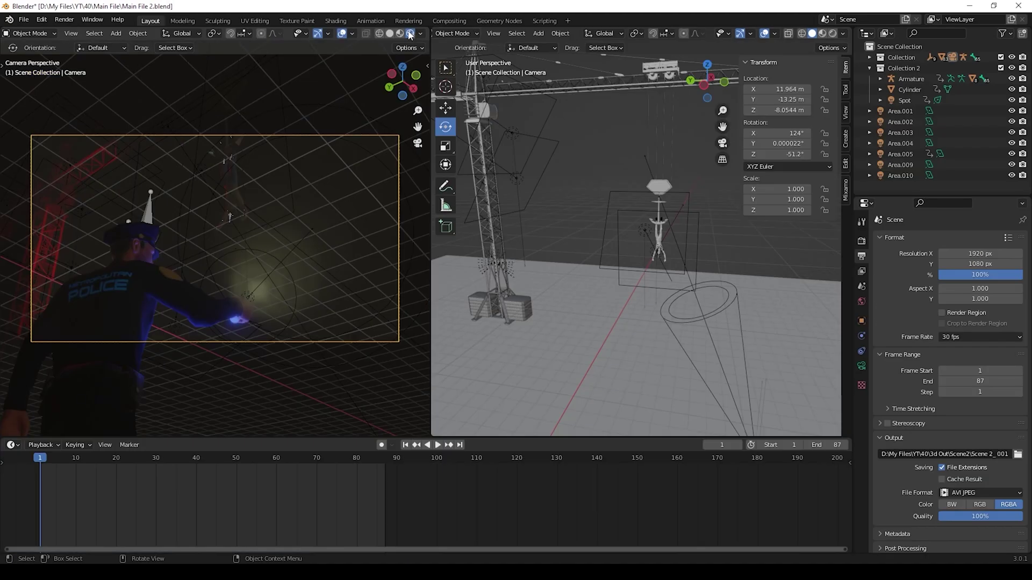
key("space")
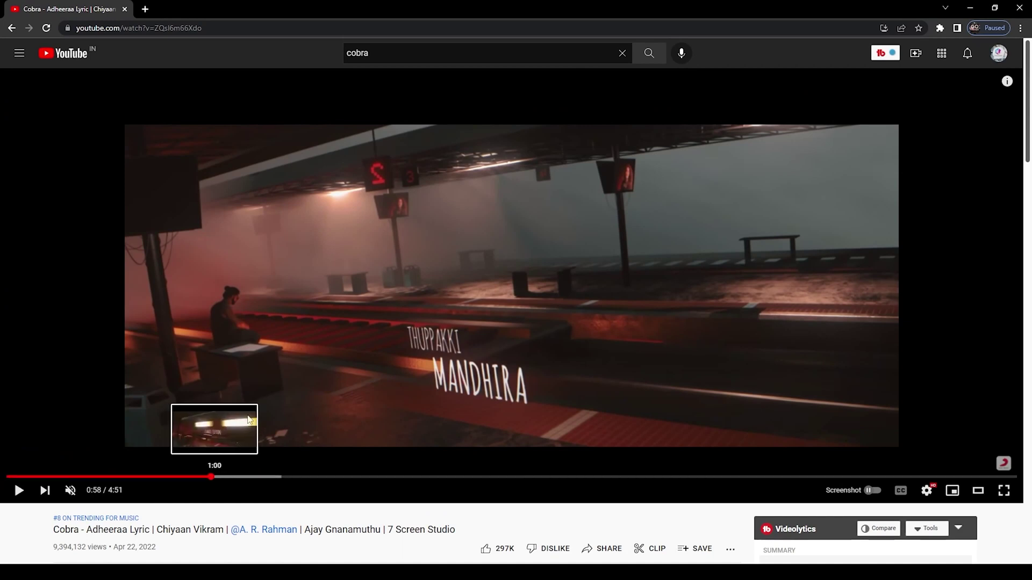
- Play the reference video's railway station shot on YouTube and scrub the matching Blender station scene to frame 210 in solid shading
left_click(261, 378)
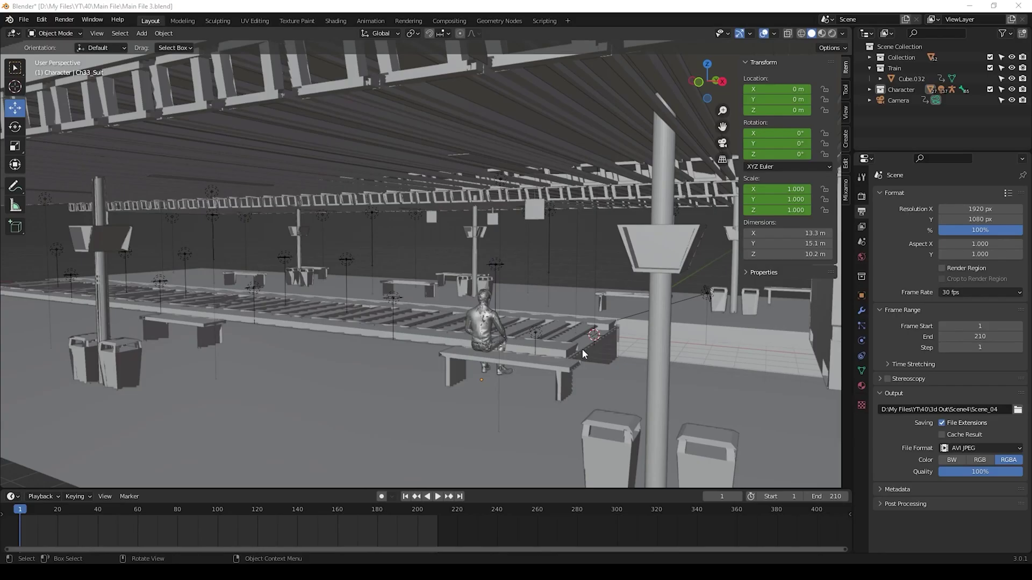
middle_click_drag(581, 349, 554, 348)
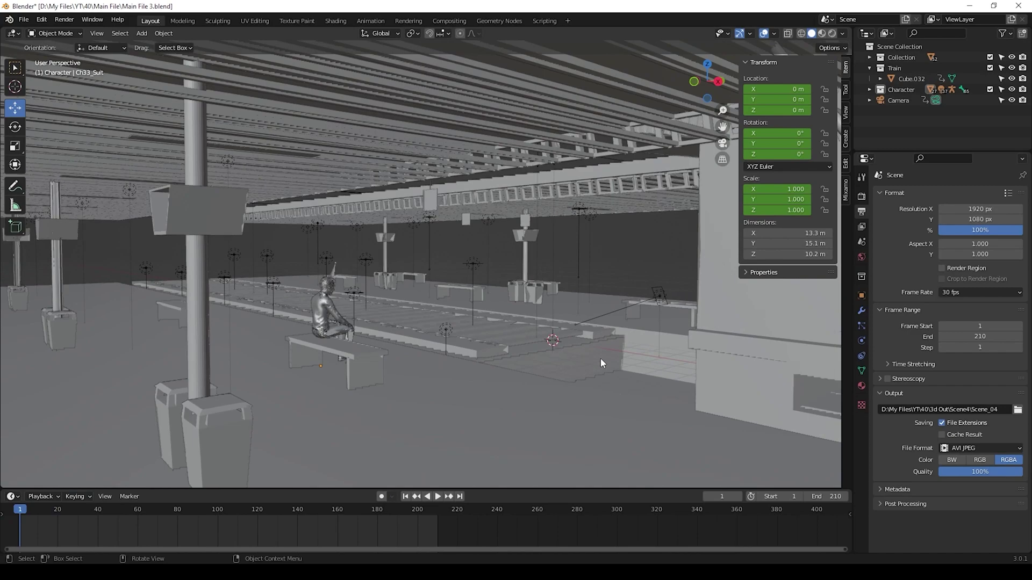
middle_click_drag(650, 358, 460, 367, "shift")
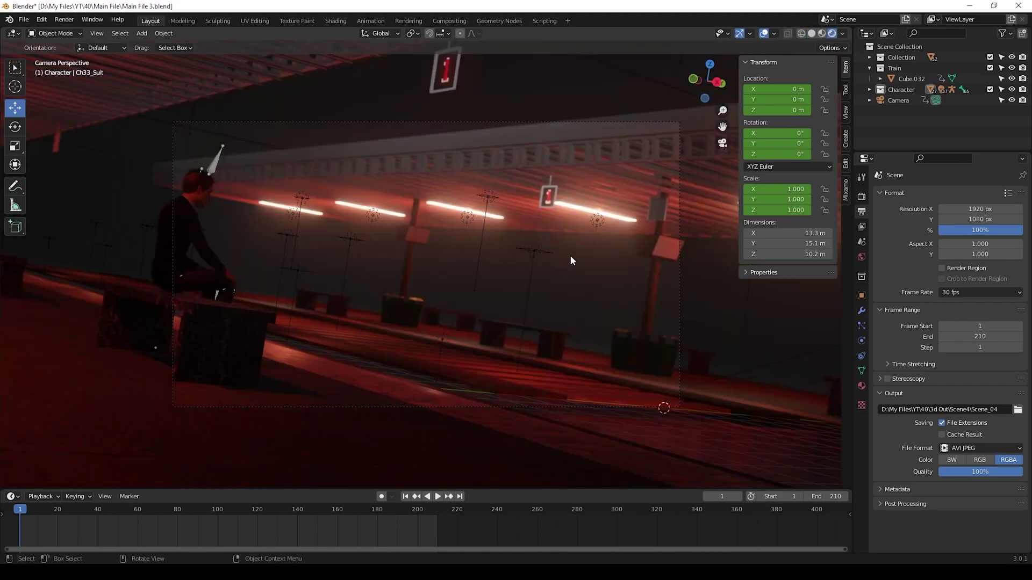
left_click(811, 33)
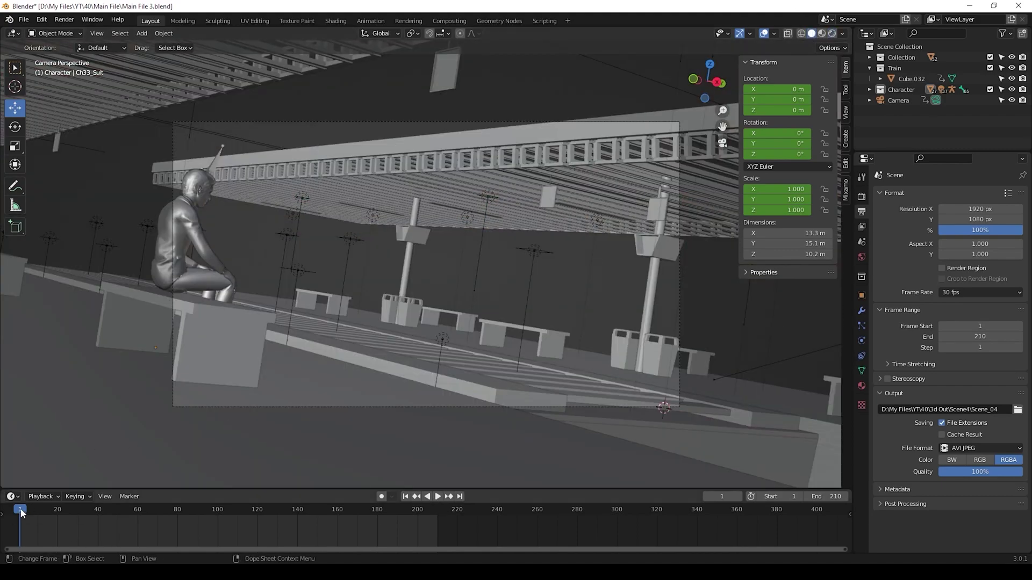
left_click_drag(27, 508, 299, 562)
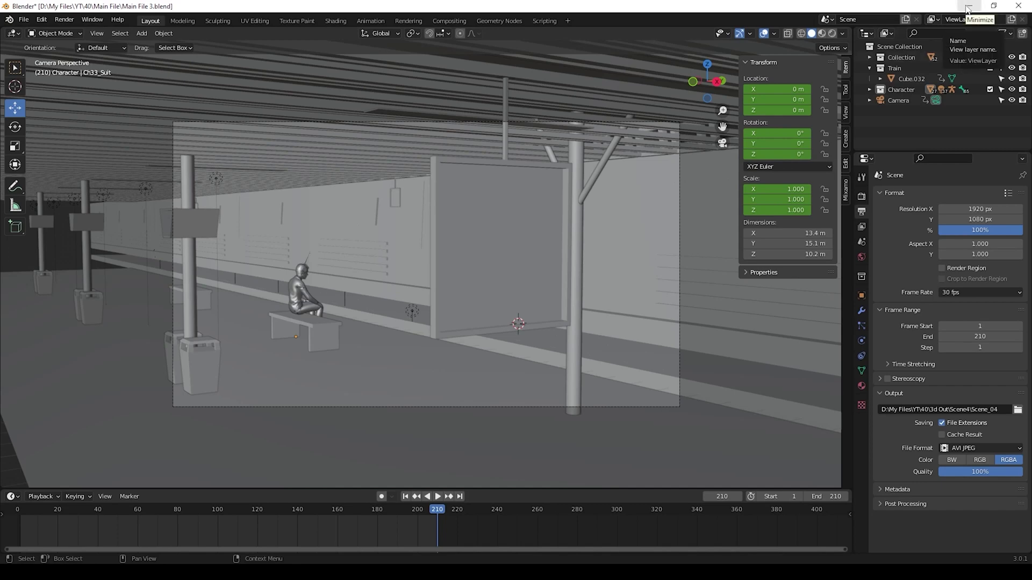
- Minimize the Blender windows of Main File 3 and Main File 2
left_click(64, 20)
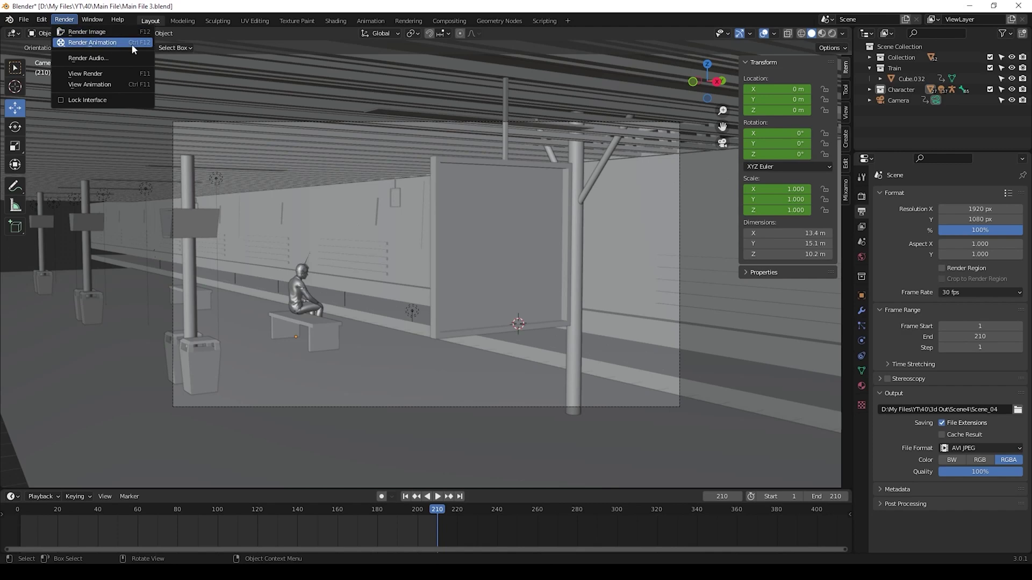
left_click(970, 6)
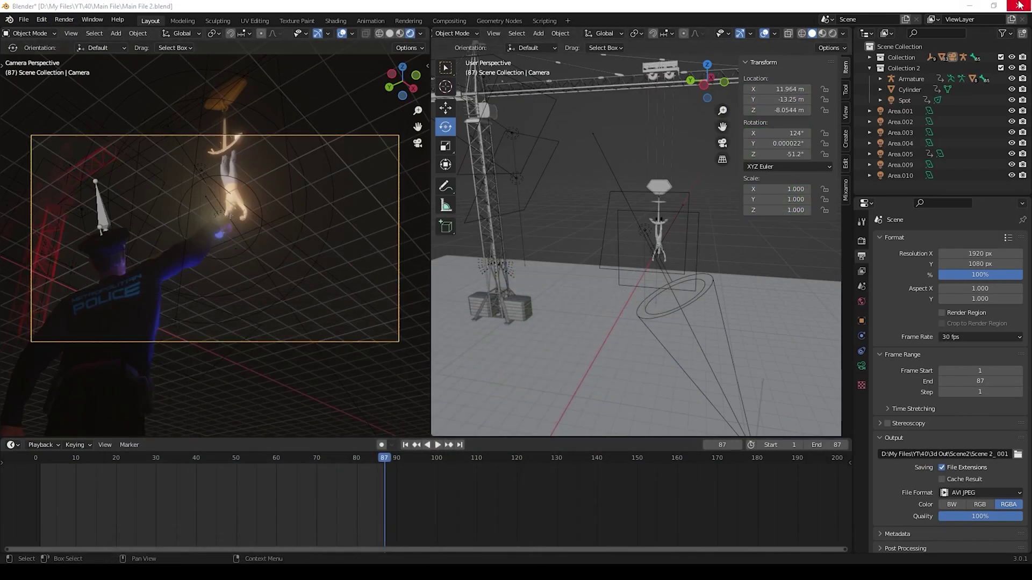
left_click(969, 6)
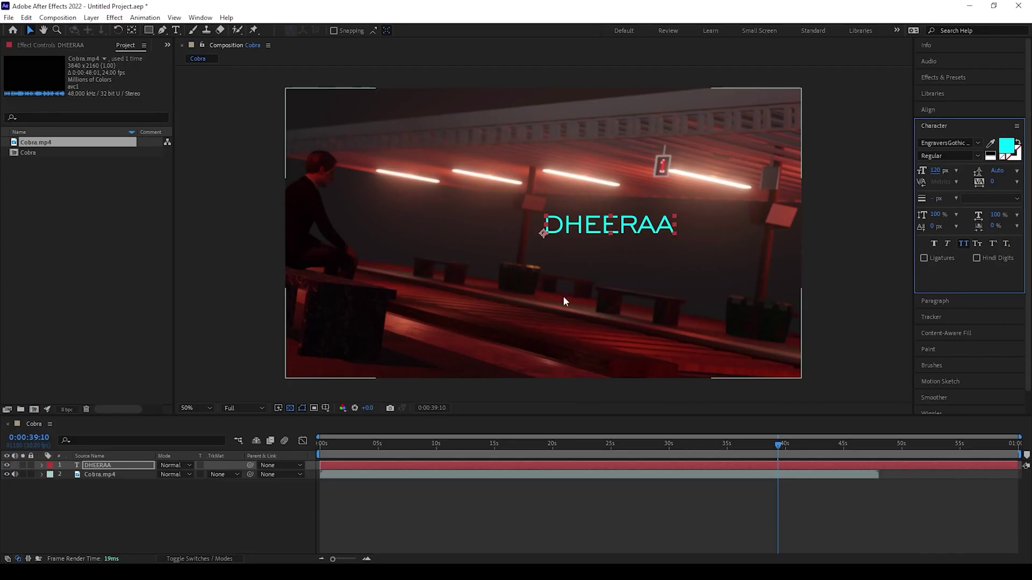
- In the After Effects Cobra composition, make the DHEERAA text layer 3D and reveal its rotation properties
left_click(218, 559)
left_click(216, 465)
right_click(183, 507)
left_click(119, 509)
left_click(382, 500)
left_click(108, 466)
key("r")
- Add a camera and a 3D adjustment layer to the composition, and parent the camera to the adjustment layer
right_click(149, 551)
mouse_move(215, 423)
left_click(317, 478)
key("Return")
right_click(194, 478)
mouse_move(225, 399)
left_click(398, 500)
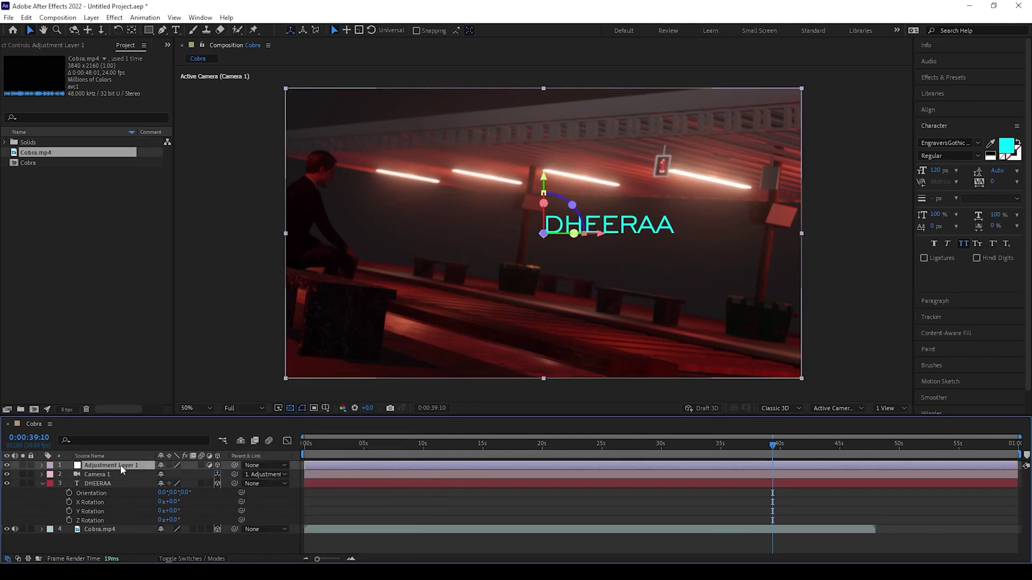
- Set the DHEERAA text's font size to 250 px and shift the adjustment layer's X position to about 1267
key("r")
key("p")
left_click(98, 493)
left_click(935, 171)
type("250")
key("Return")
left_click_drag(165, 474, 331, 475)
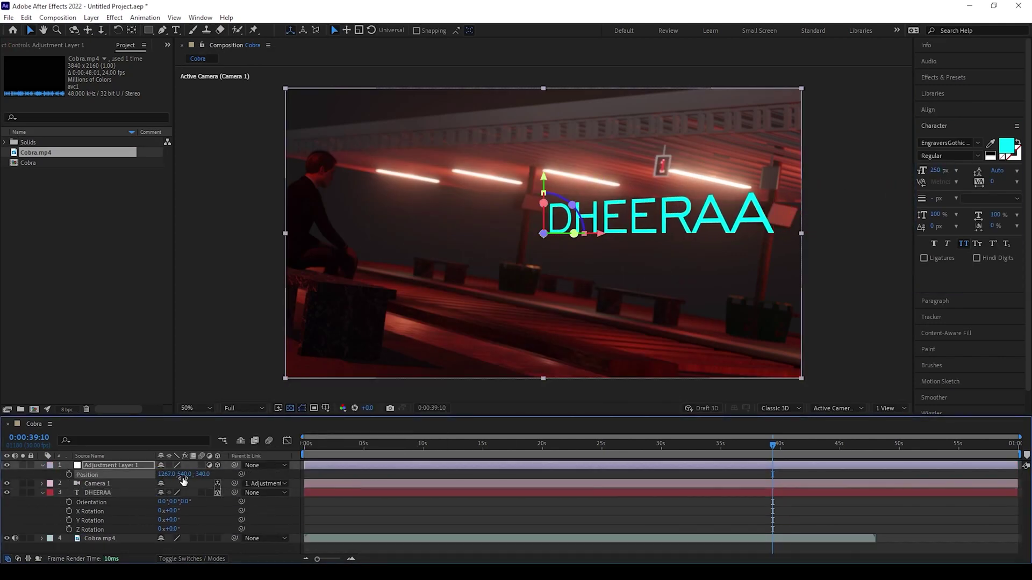